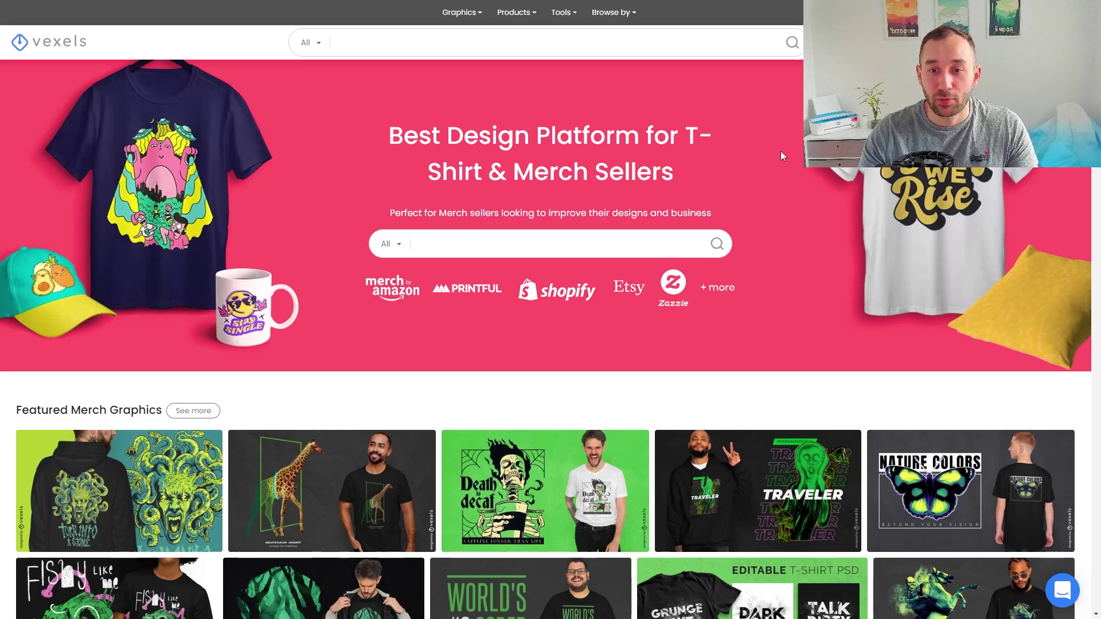
- Open the Mockup Generator and bring up its overview of mockup categories
left_click(563, 13)
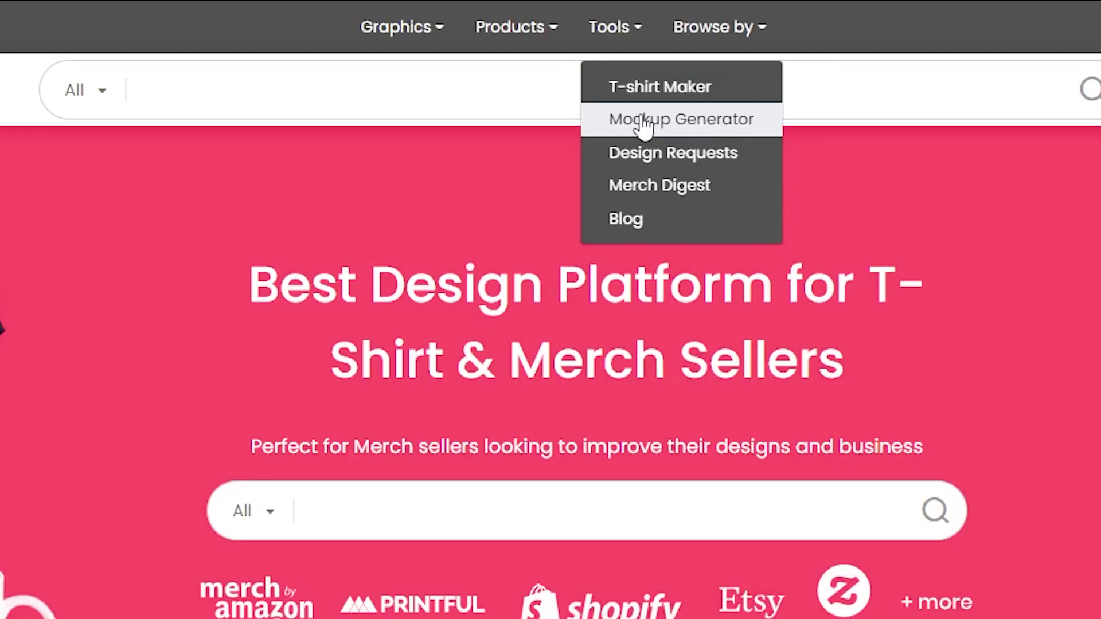
left_click(701, 135)
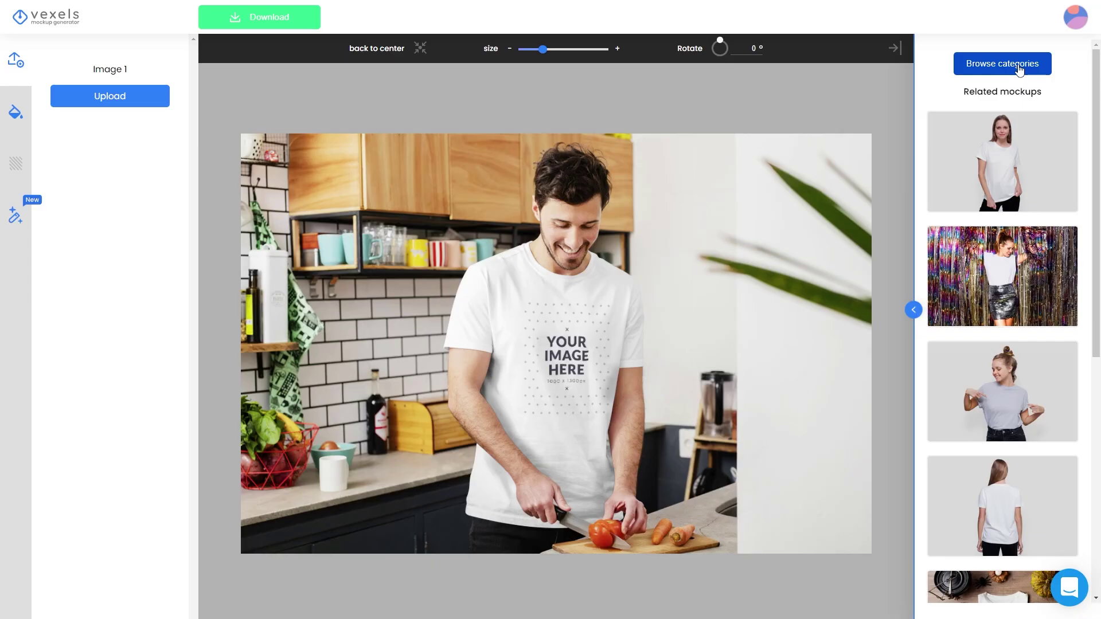
left_click(1025, 67)
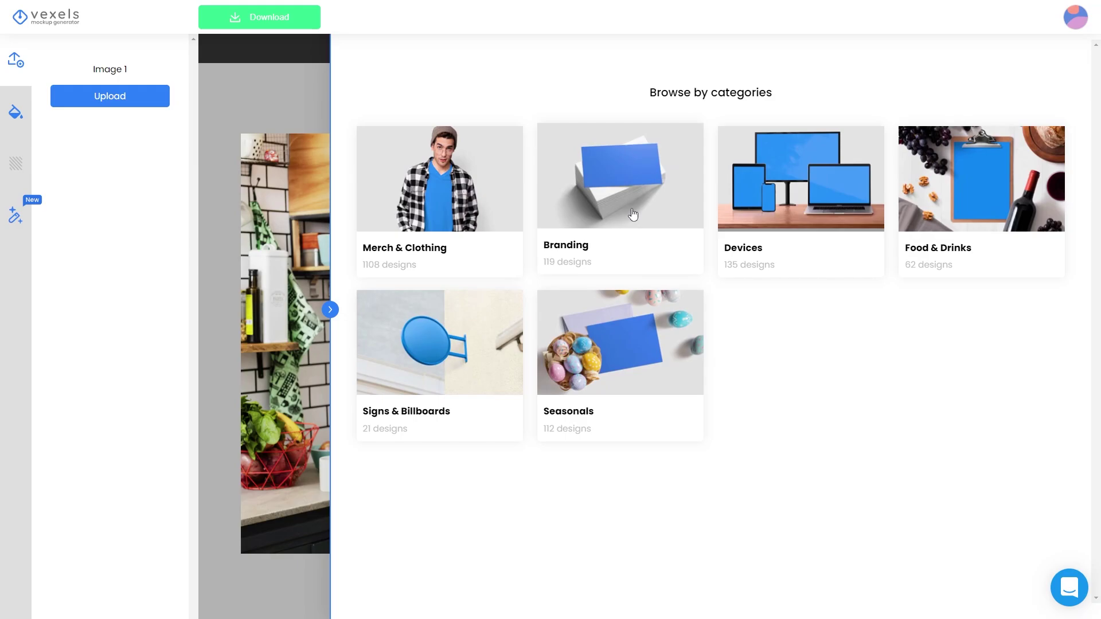
- Filter the Branding category's mockups by Stickers and posters and look through the matching designs
left_click(645, 183)
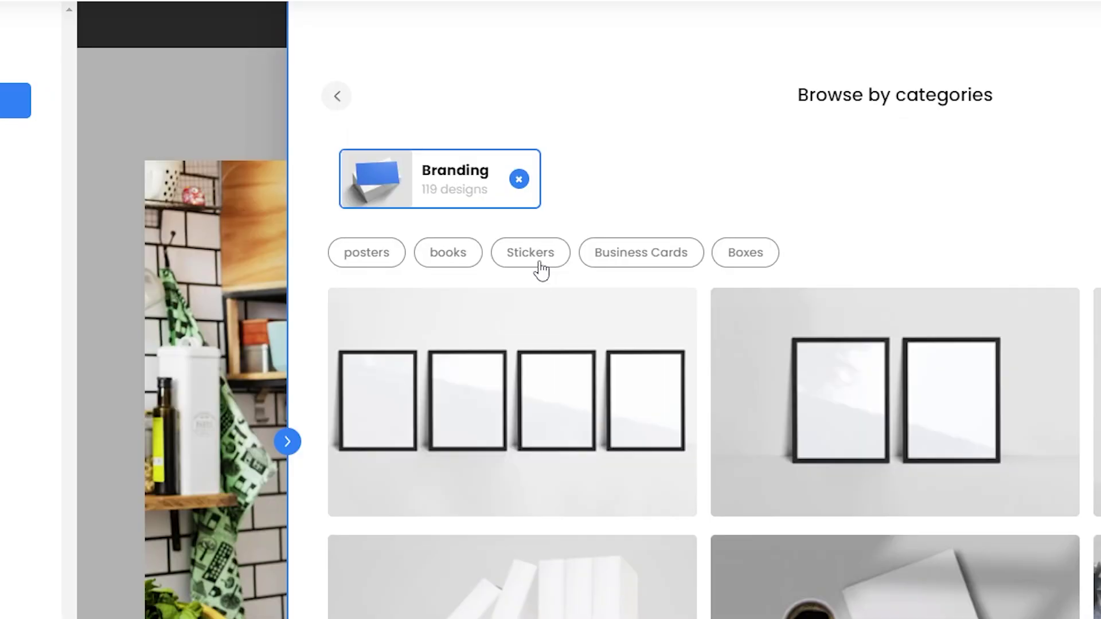
left_click(488, 194)
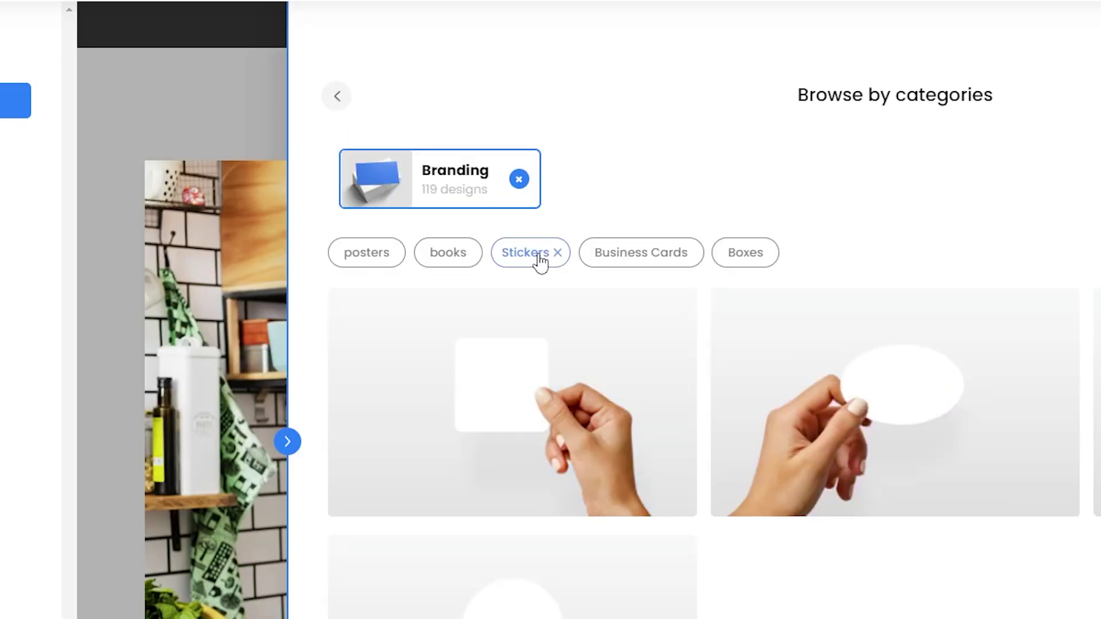
left_click(367, 252)
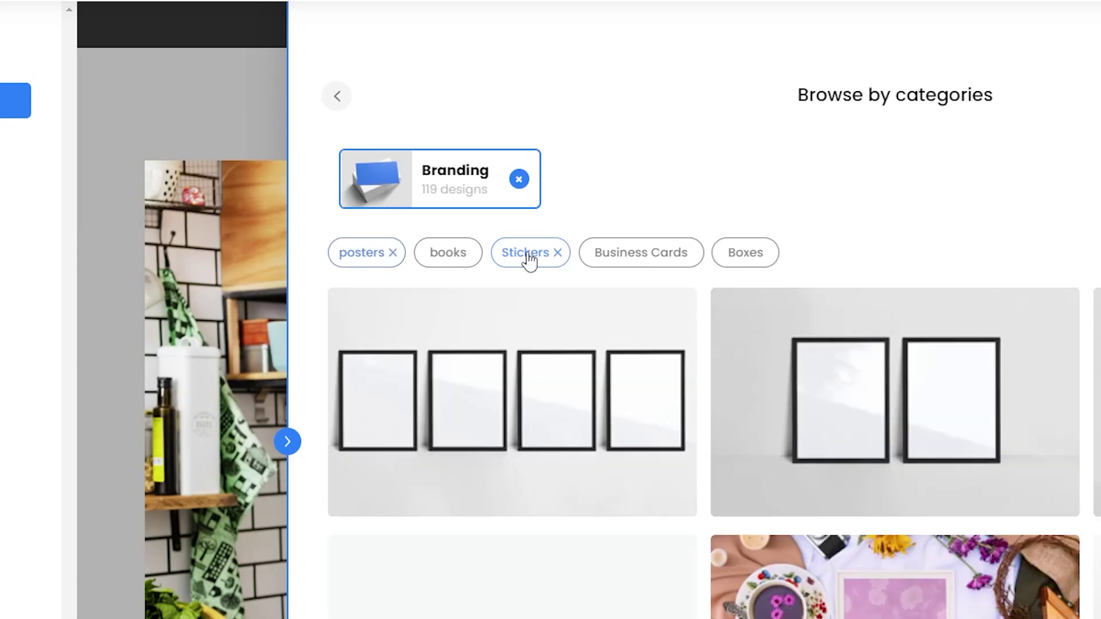
scroll(552, 336, "down", 10)
scroll(552, 337, "down", 2)
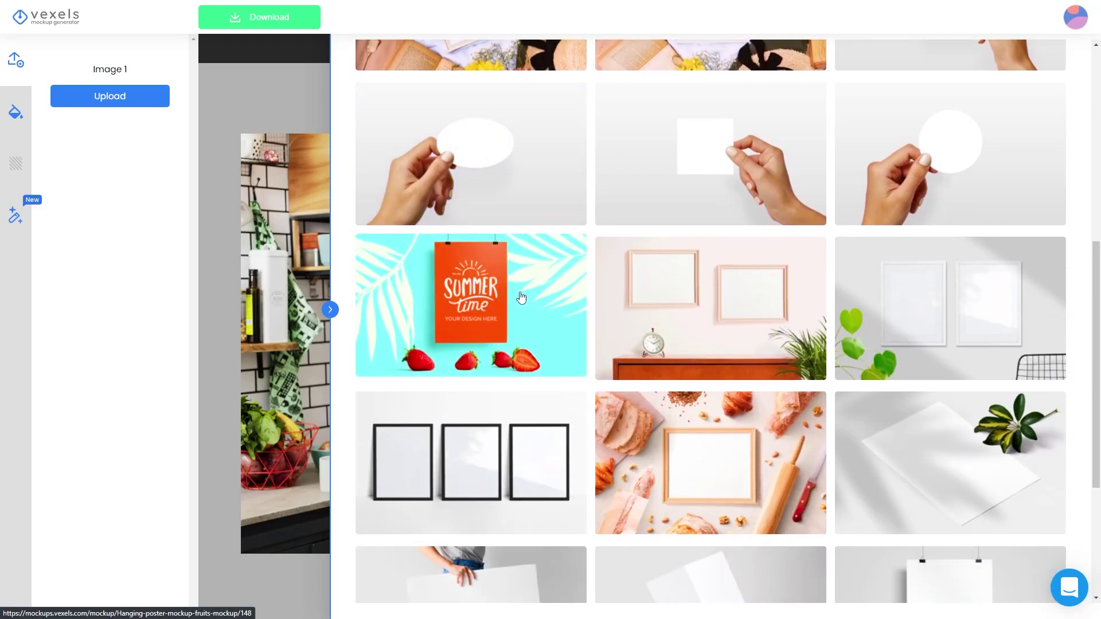
scroll(521, 297, "down", 1)
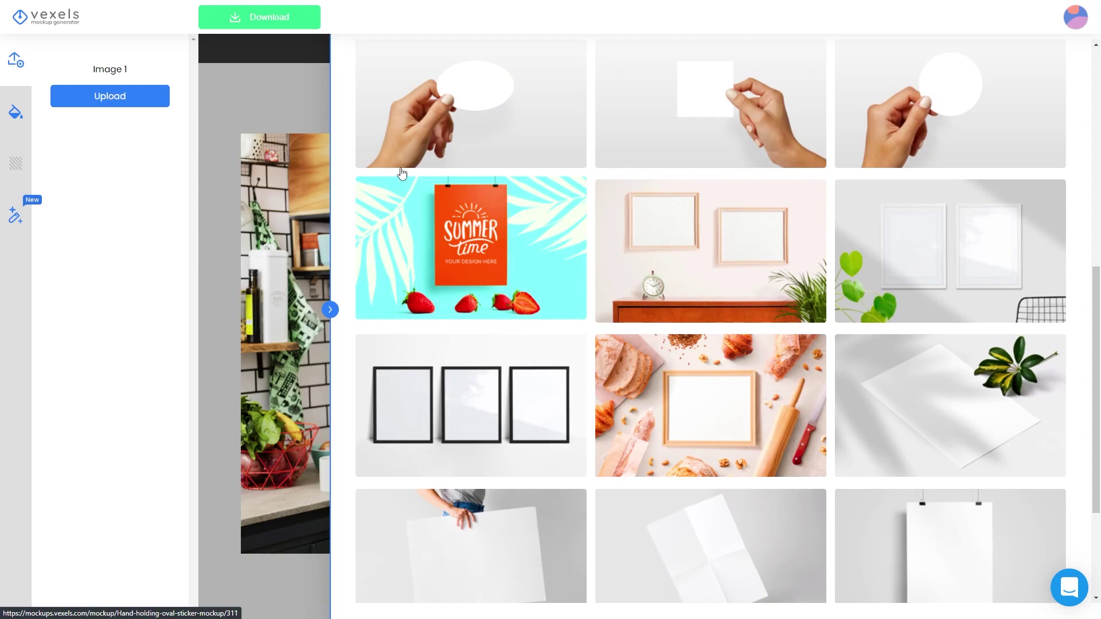
scroll(563, 317, "down", 2)
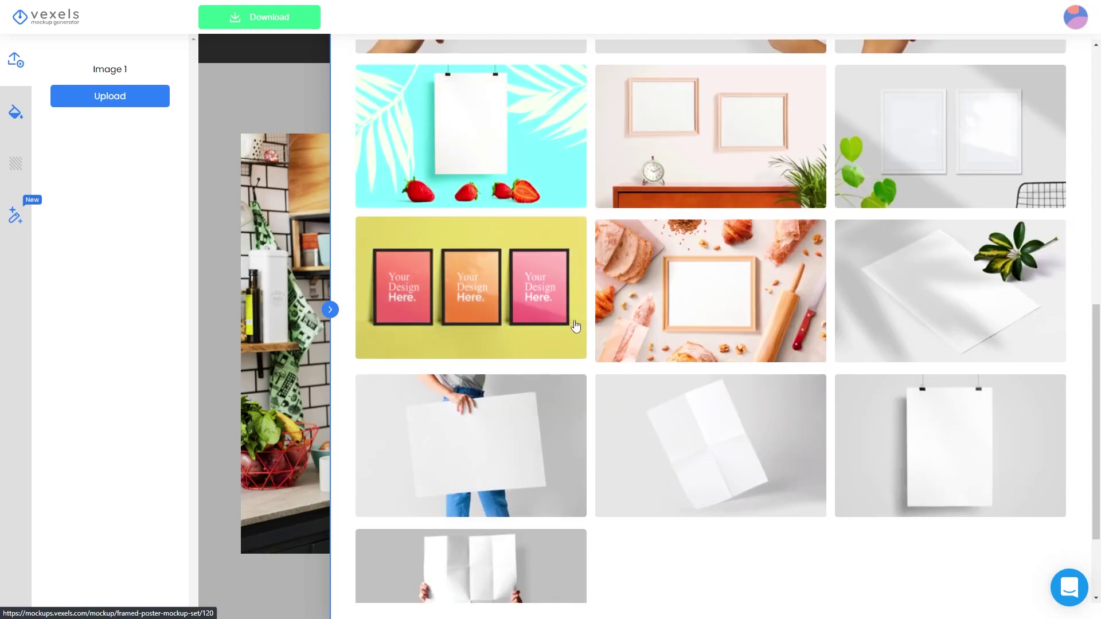
scroll(541, 390, "down", 1)
scroll(366, 102, "up", 10)
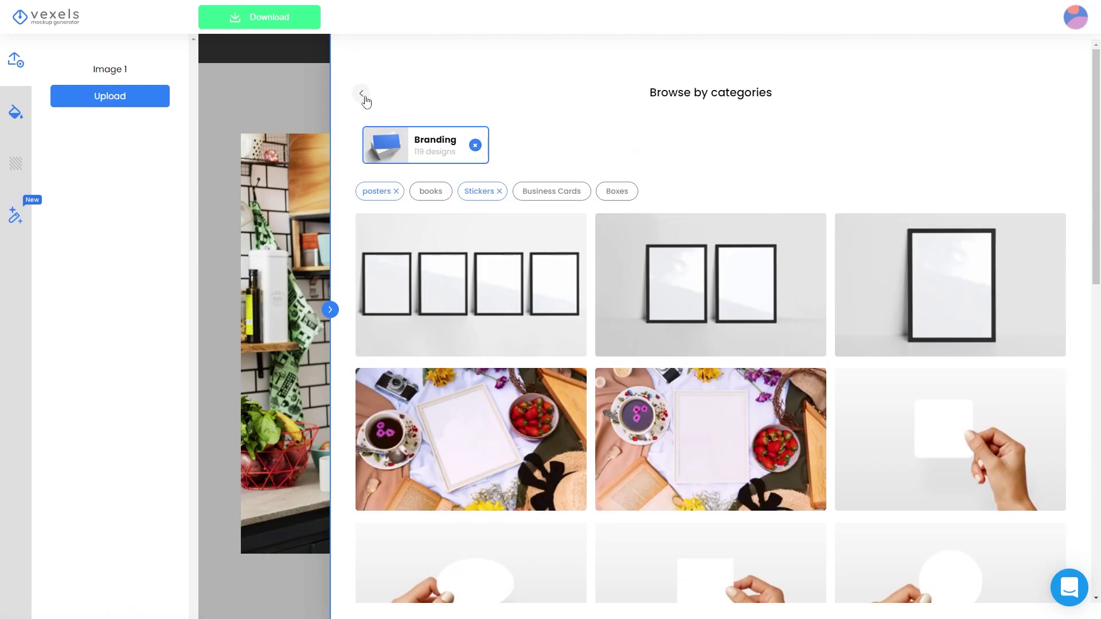
- Return to the category overview and look through the mockups in the Devices category
left_click(364, 98)
left_click(800, 193)
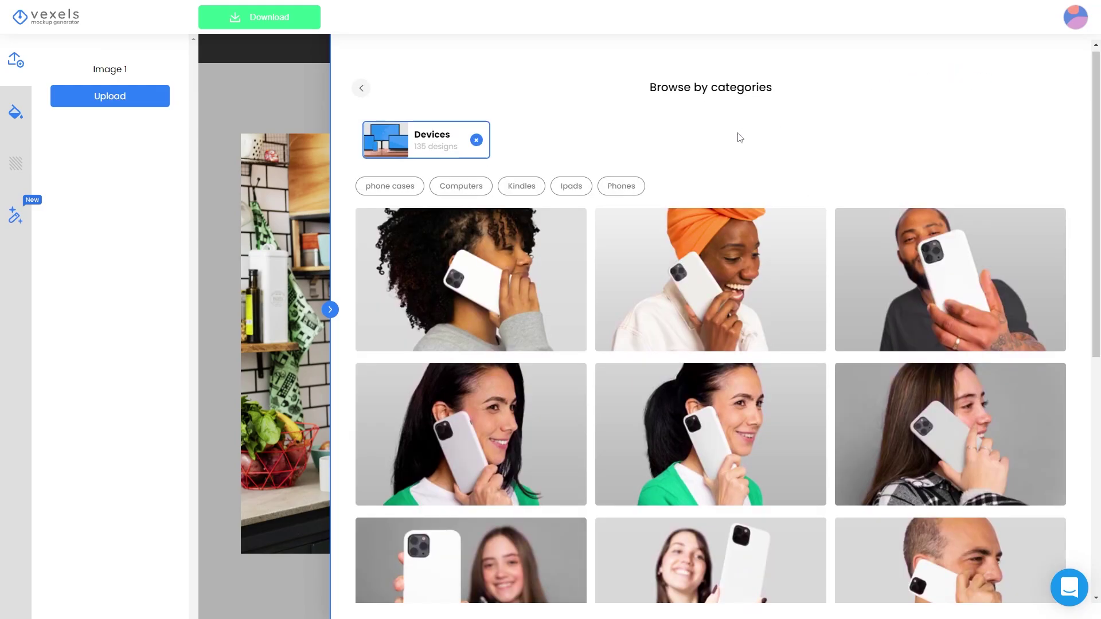
scroll(717, 367, "down", 1)
scroll(717, 372, "down", 1)
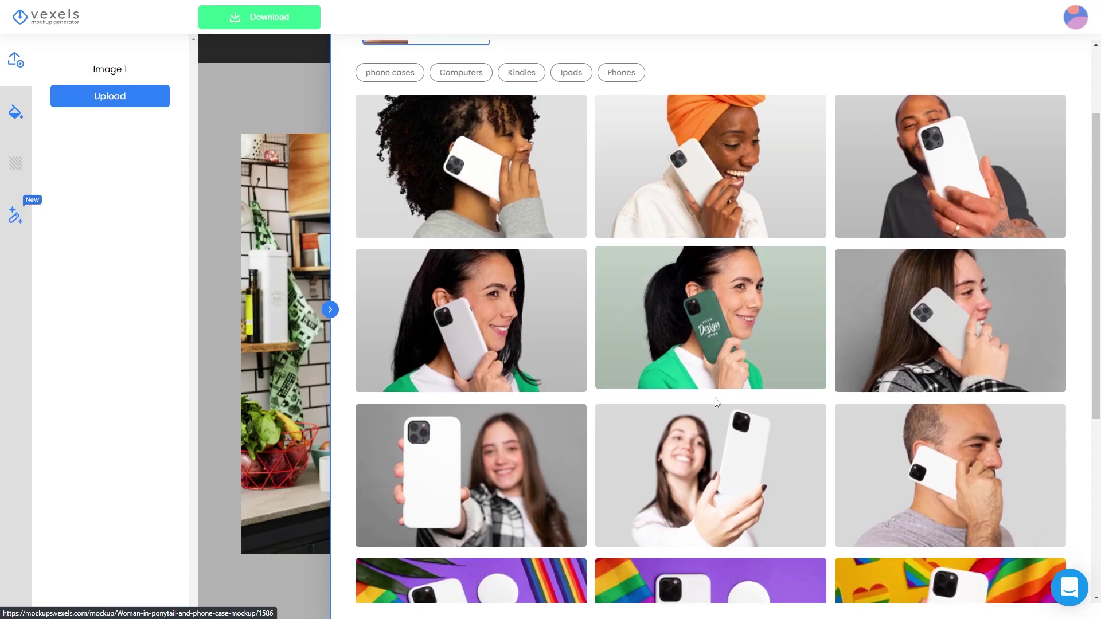
scroll(763, 468, "down", 3)
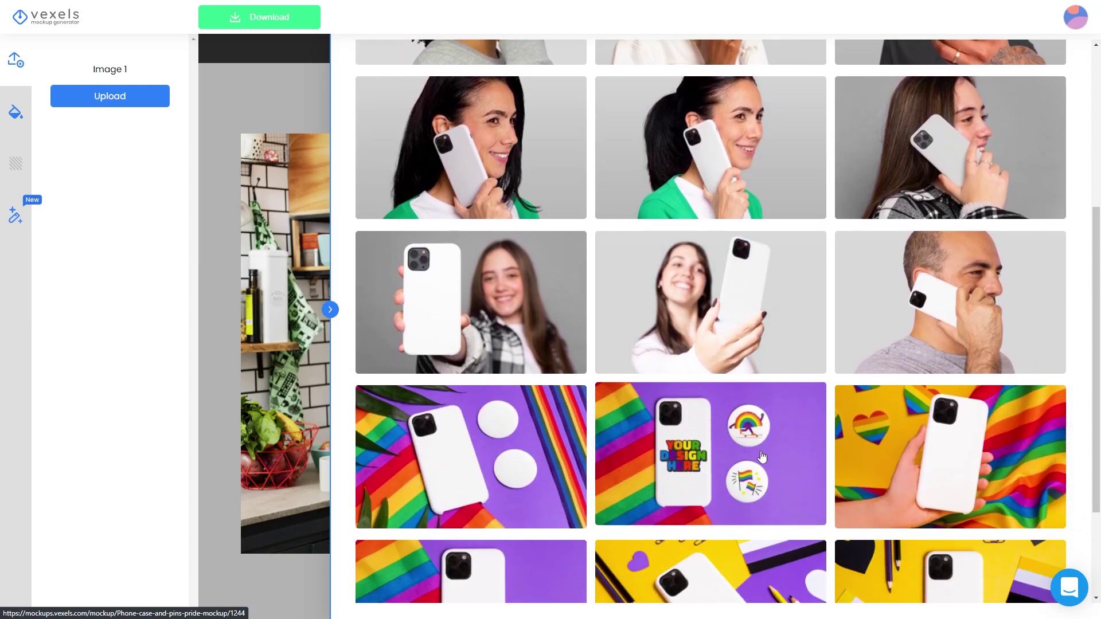
scroll(763, 458, "down", 3)
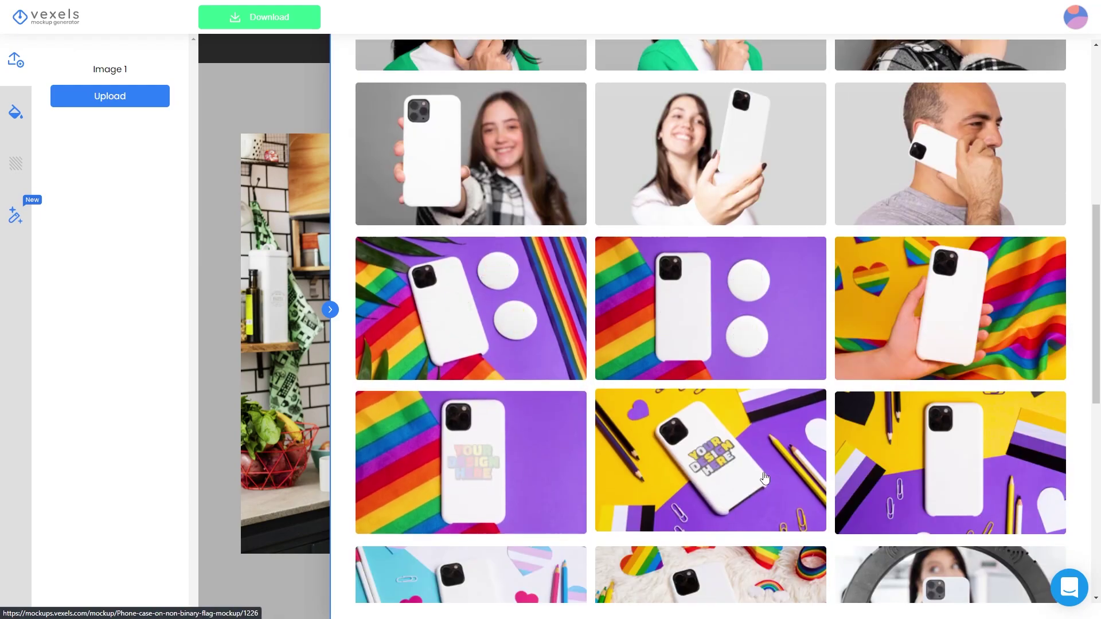
scroll(918, 461, "down", 1)
scroll(979, 464, "down", 2)
scroll(979, 465, "up", 10)
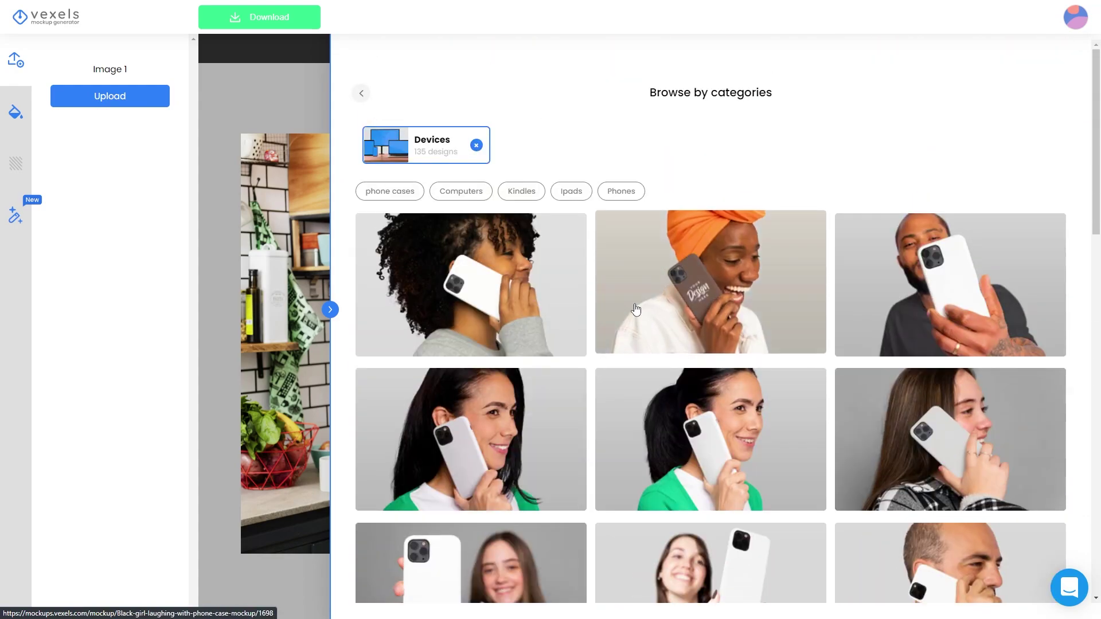
- Go back to the categories and examine the range of mockups in Food & Drinks
left_click(362, 95)
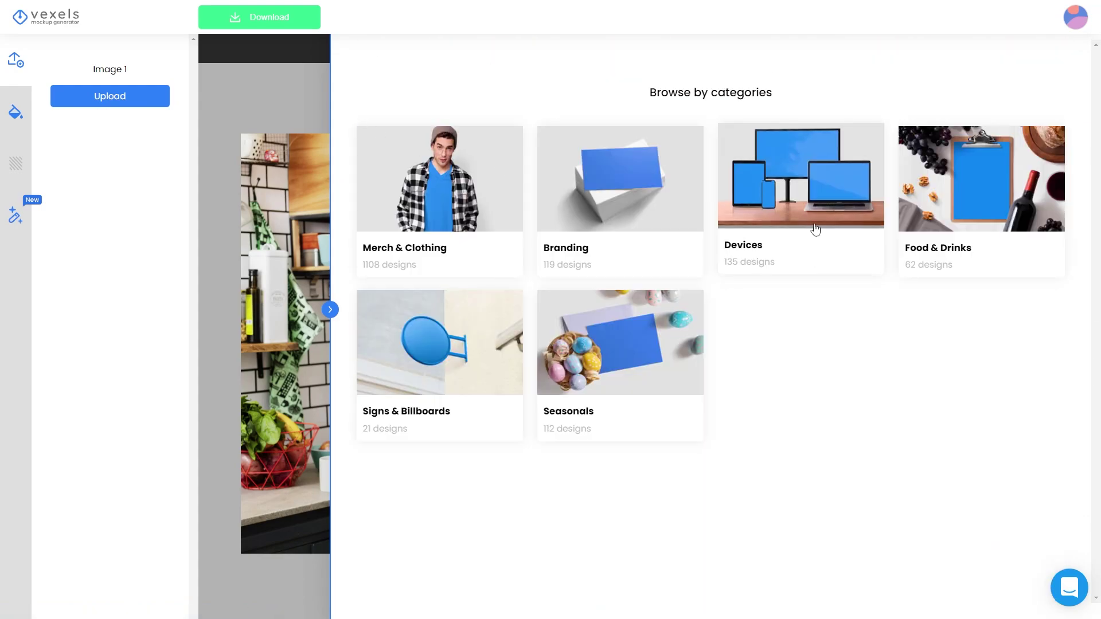
left_click(999, 197)
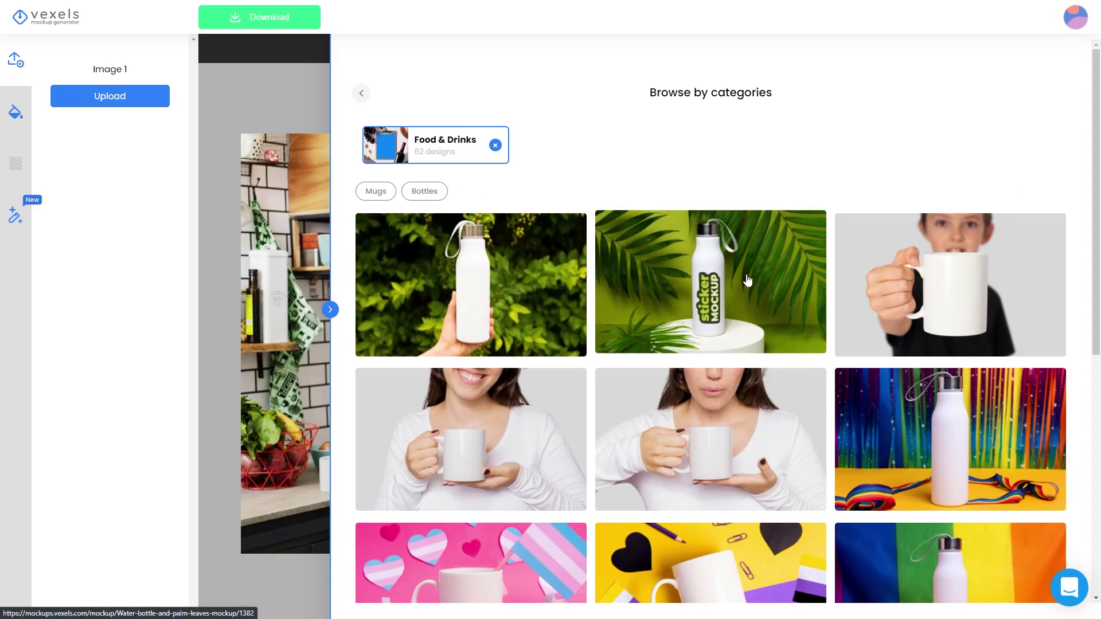
scroll(747, 279, "down", 3)
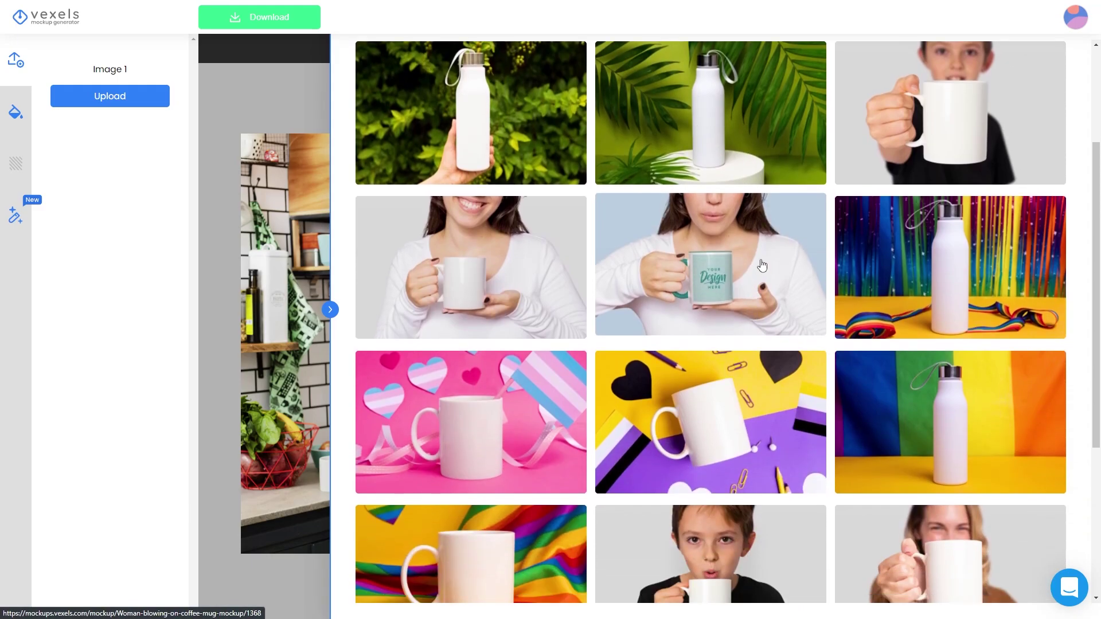
scroll(762, 265, "down", 2)
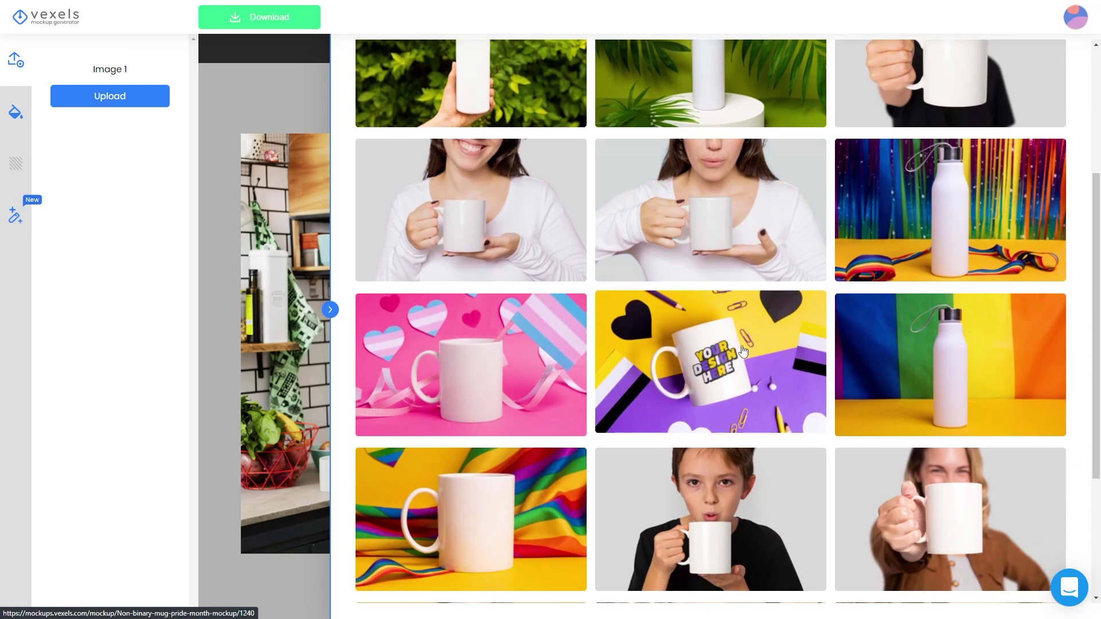
scroll(759, 330, "down", 1)
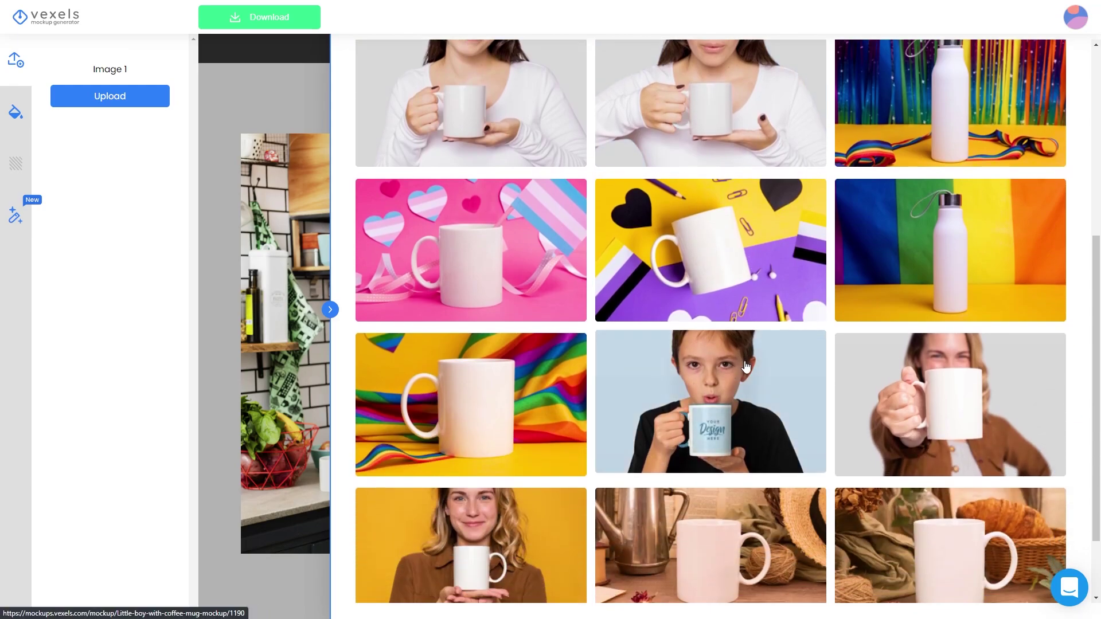
scroll(745, 366, "down", 2)
scroll(972, 172, "up", 4)
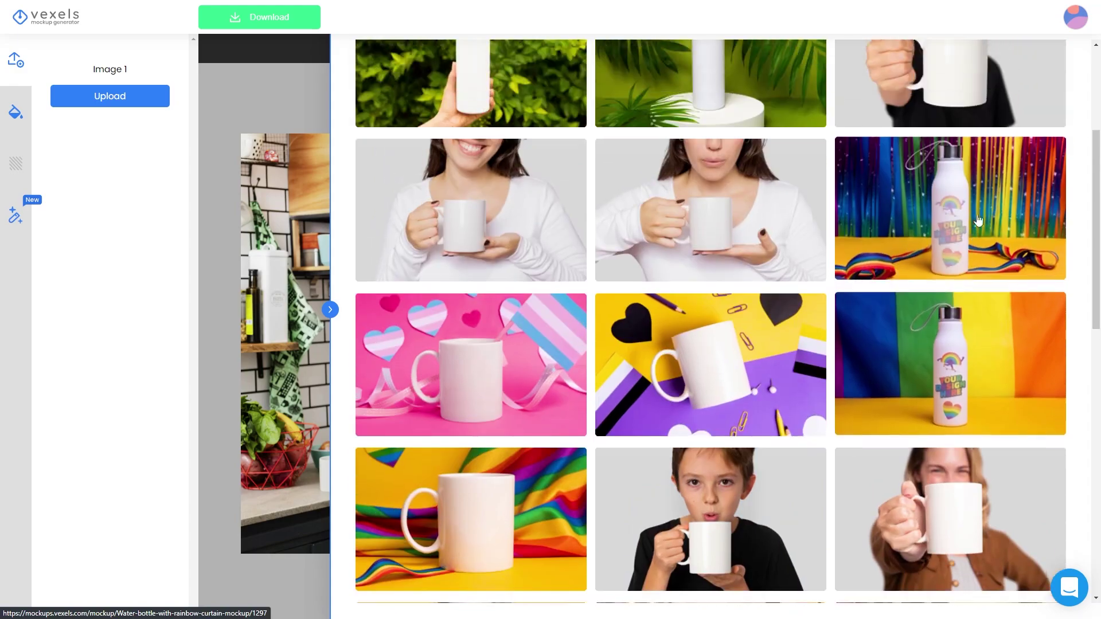
scroll(977, 221, "down", 10)
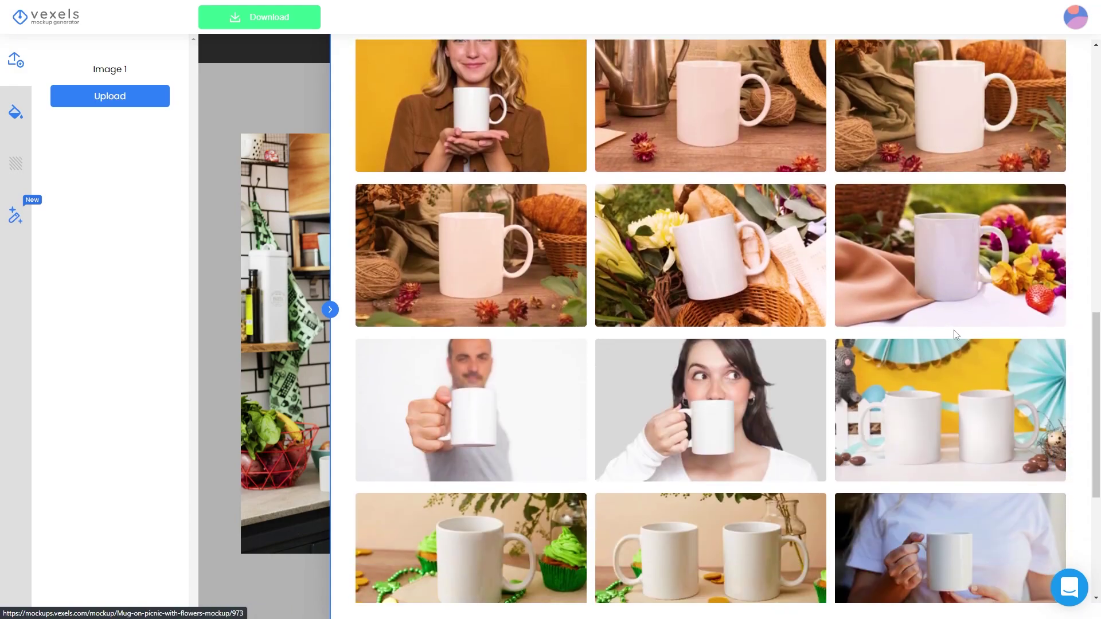
scroll(955, 339, "down", 7)
scroll(946, 329, "down", 4)
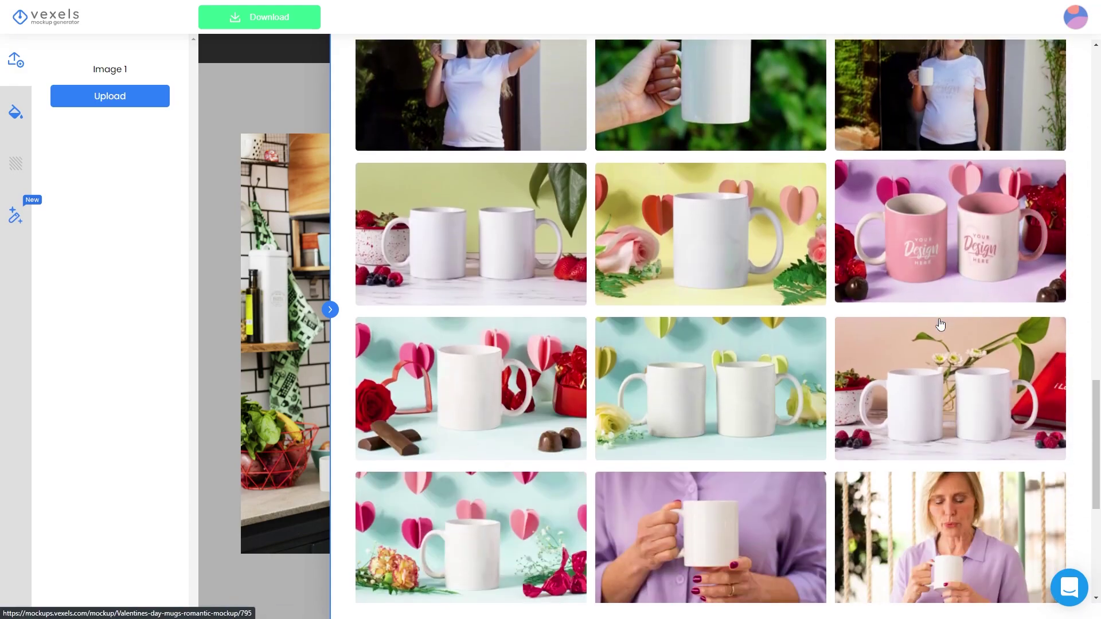
scroll(940, 325, "down", 2)
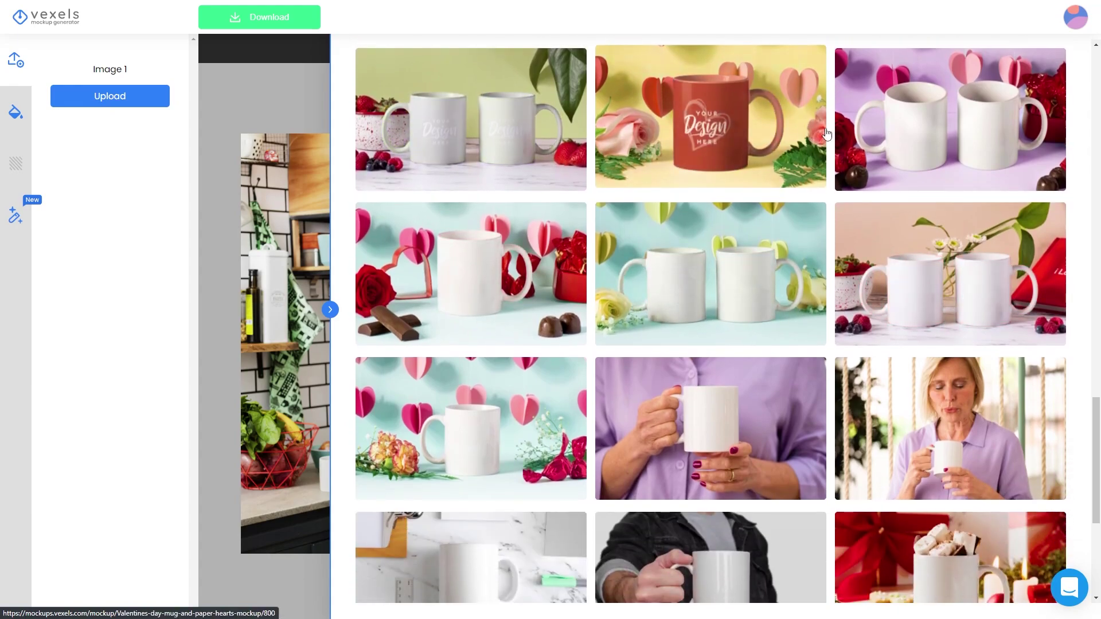
scroll(502, 421, "down", 4)
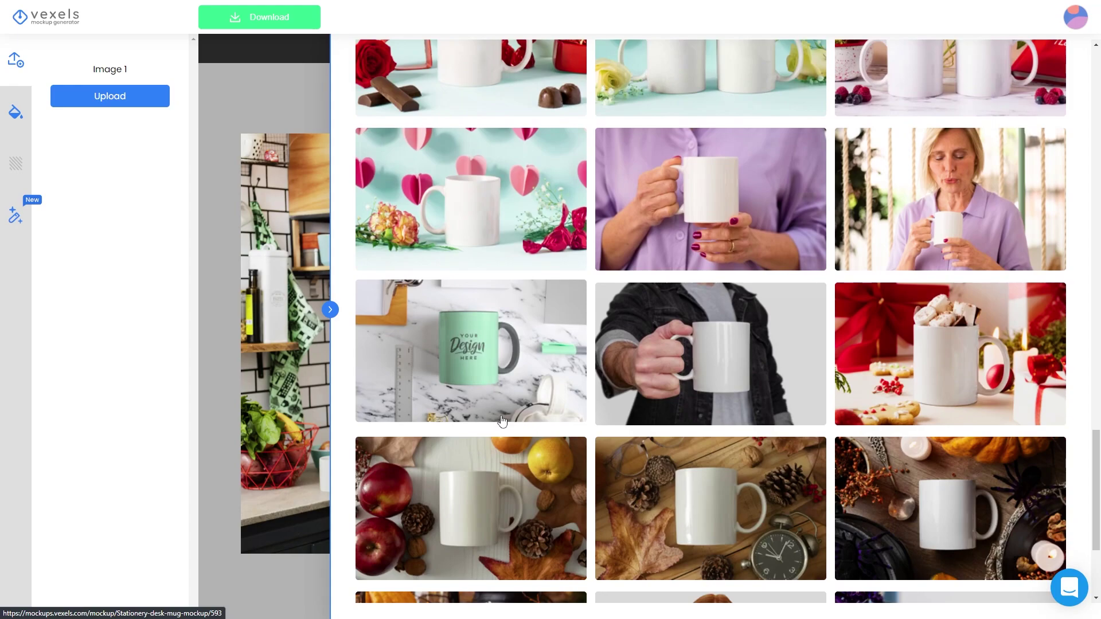
scroll(502, 422, "down", 3)
scroll(742, 362, "down", 4)
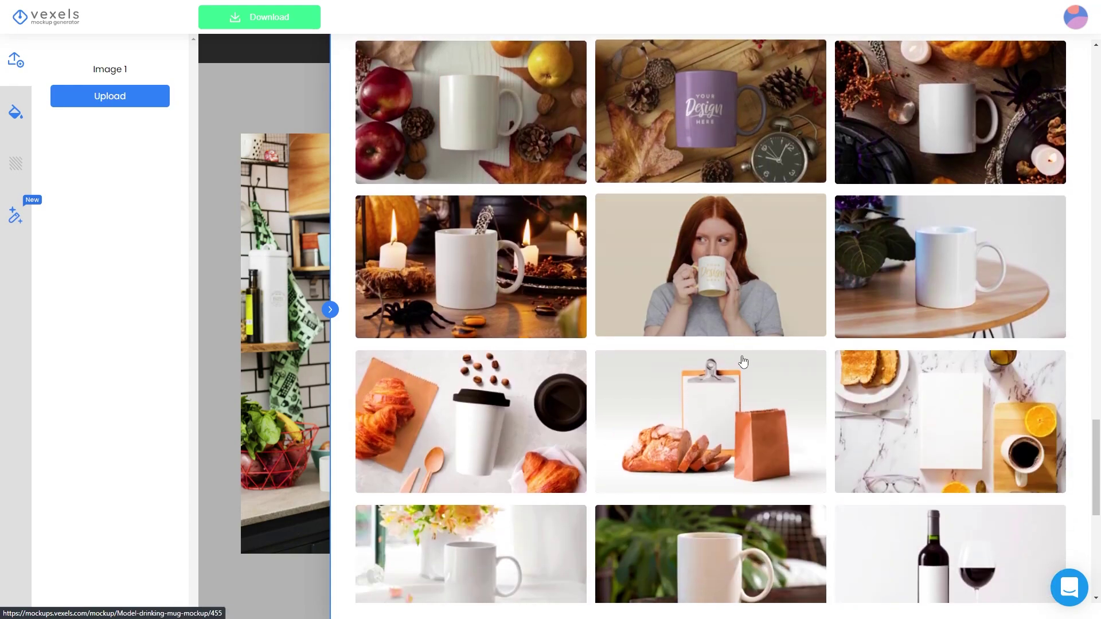
scroll(946, 423, "down", 10)
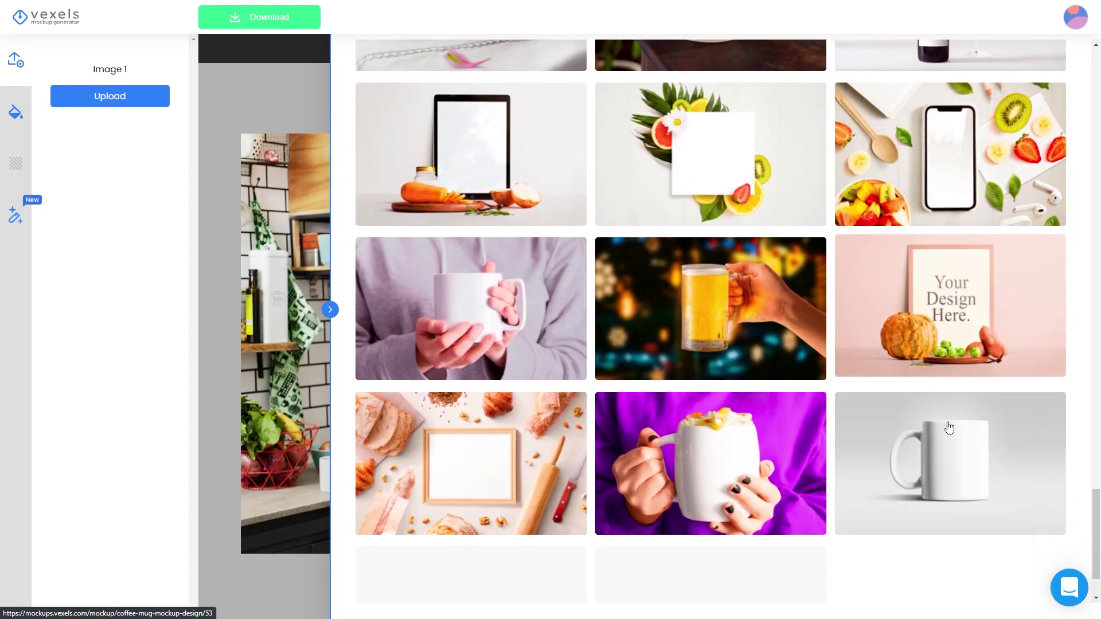
scroll(630, 286, "up", 20)
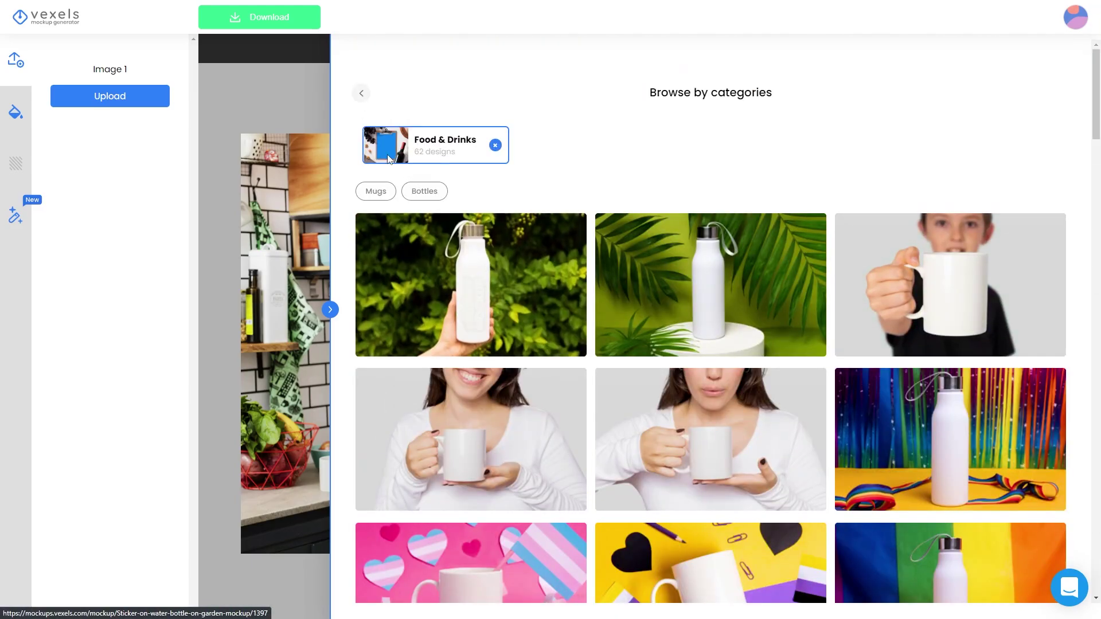
- Switch to the Signs & Billboards category and review its mockups
left_click(361, 95)
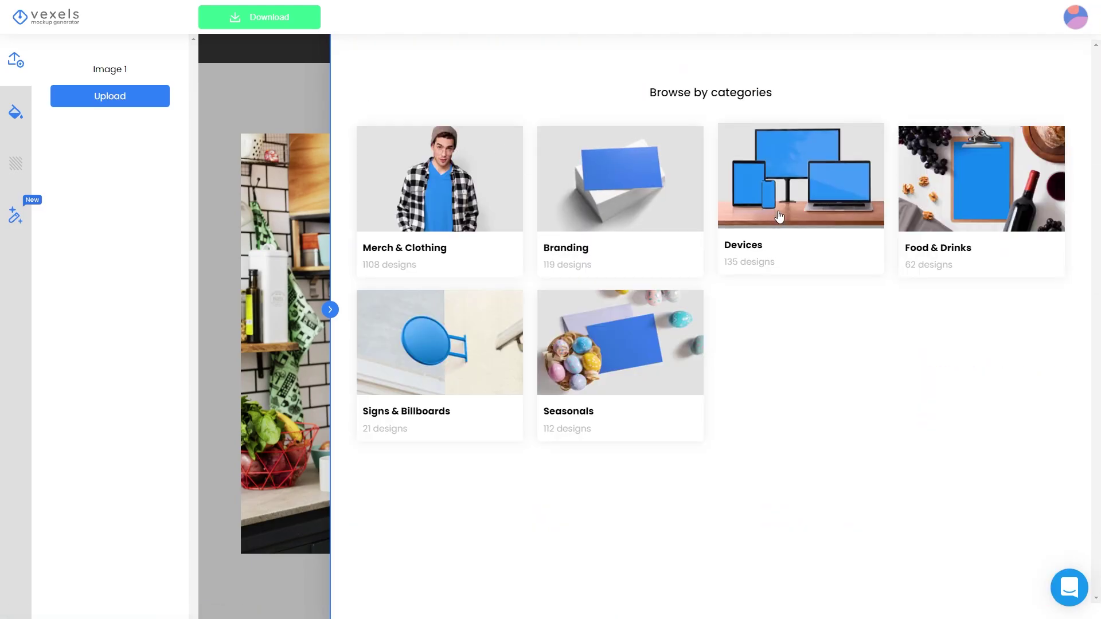
left_click(439, 355)
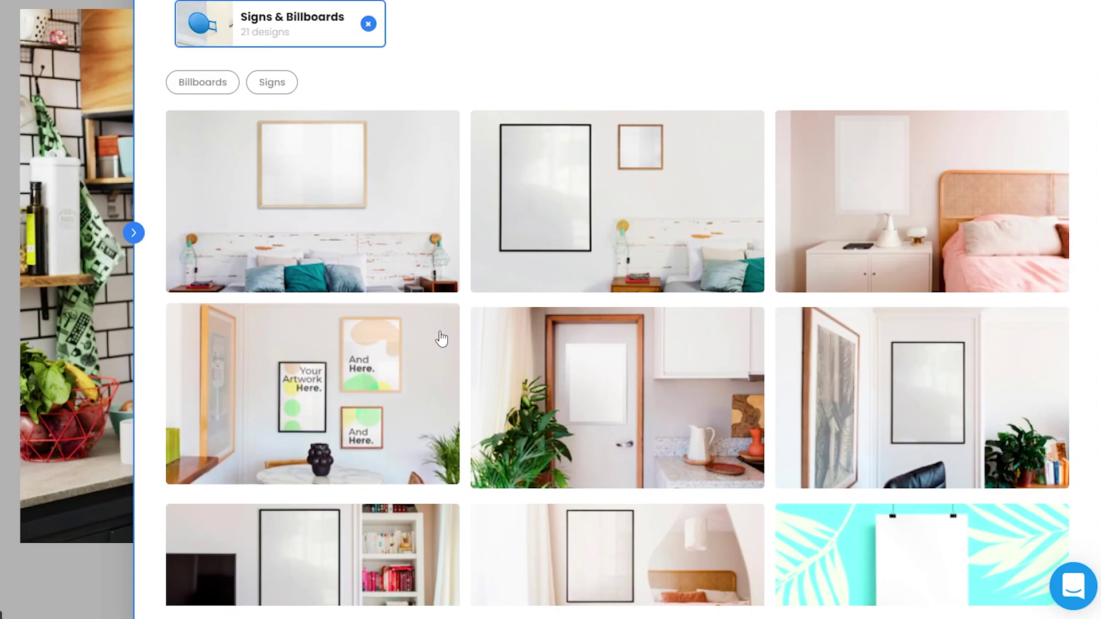
scroll(602, 408, "down", 5)
scroll(482, 356, "down", 3)
scroll(577, 218, "up", 6)
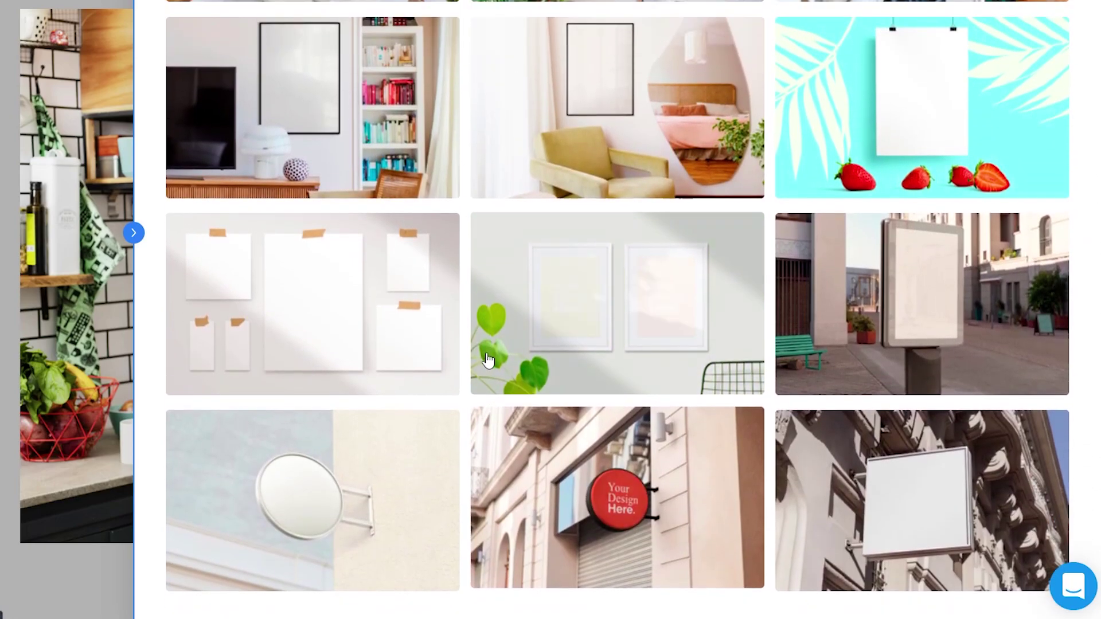
scroll(418, 111, "up", 3)
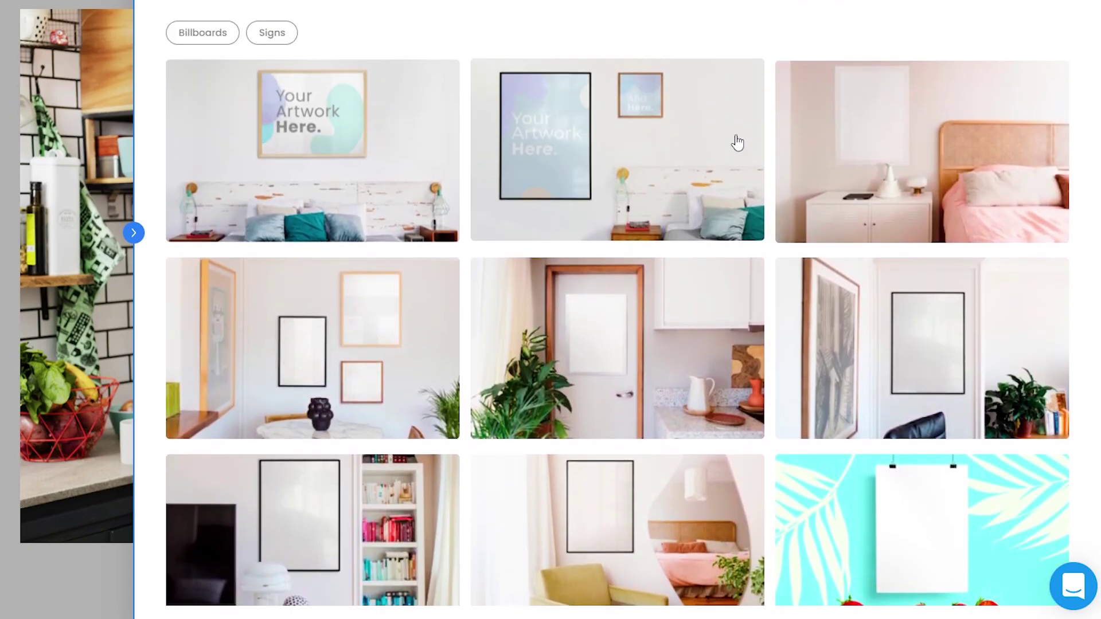
scroll(755, 167, "up", 1)
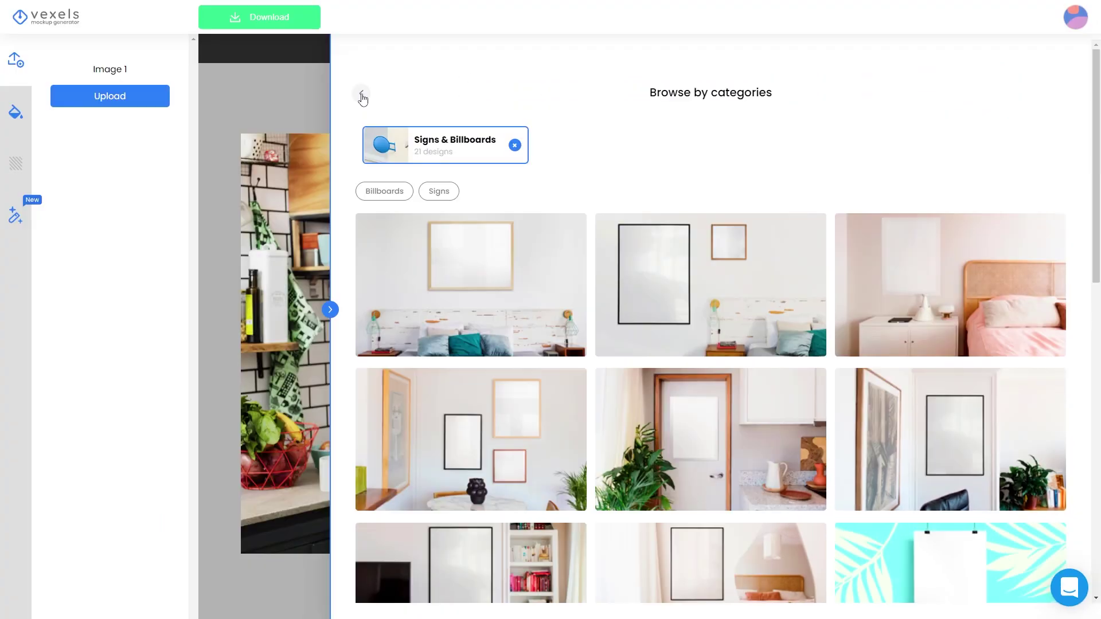
- Switch to the Seasonals category and filter its mockups by halloween
left_click(362, 95)
left_click(655, 373)
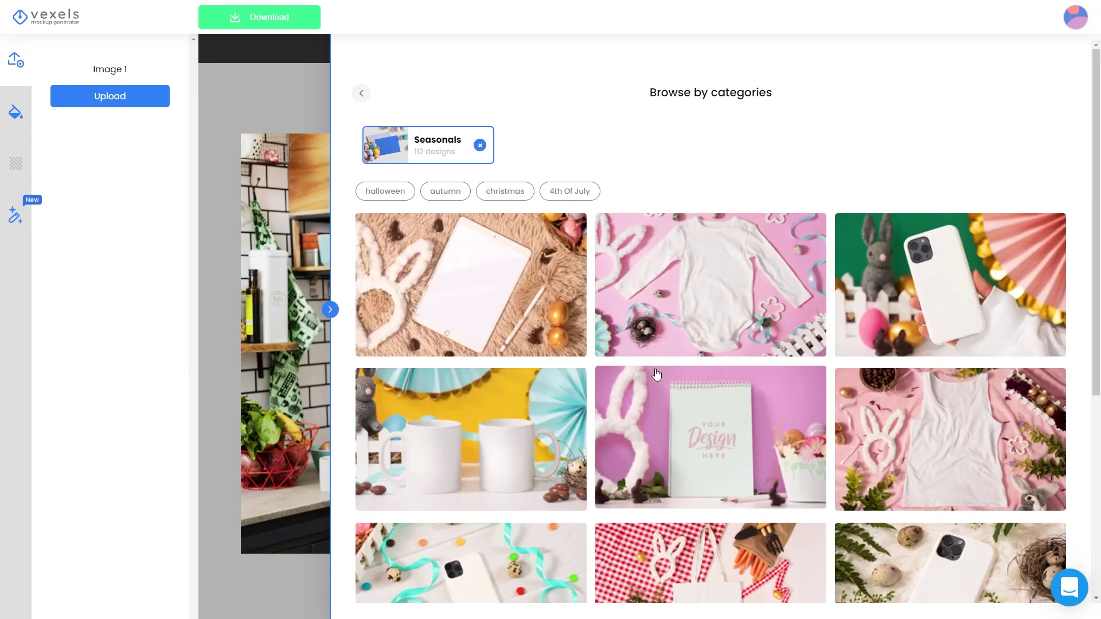
left_click(390, 192)
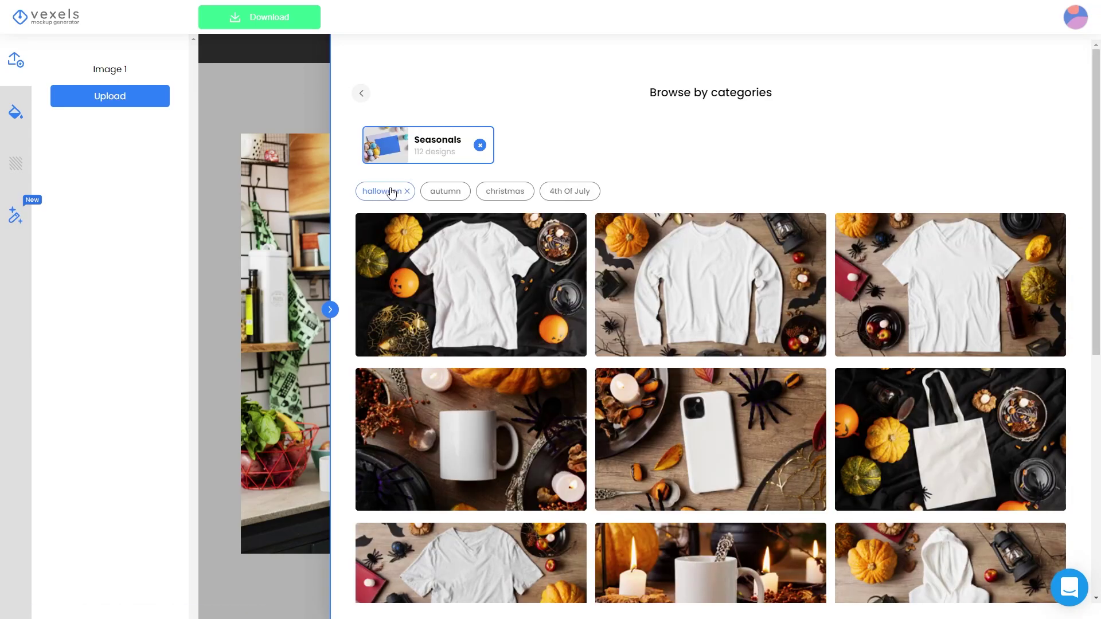
- Look through the halloween mockups in the Seasonals category
scroll(545, 321, "down", 2)
scroll(567, 387, "up", 2)
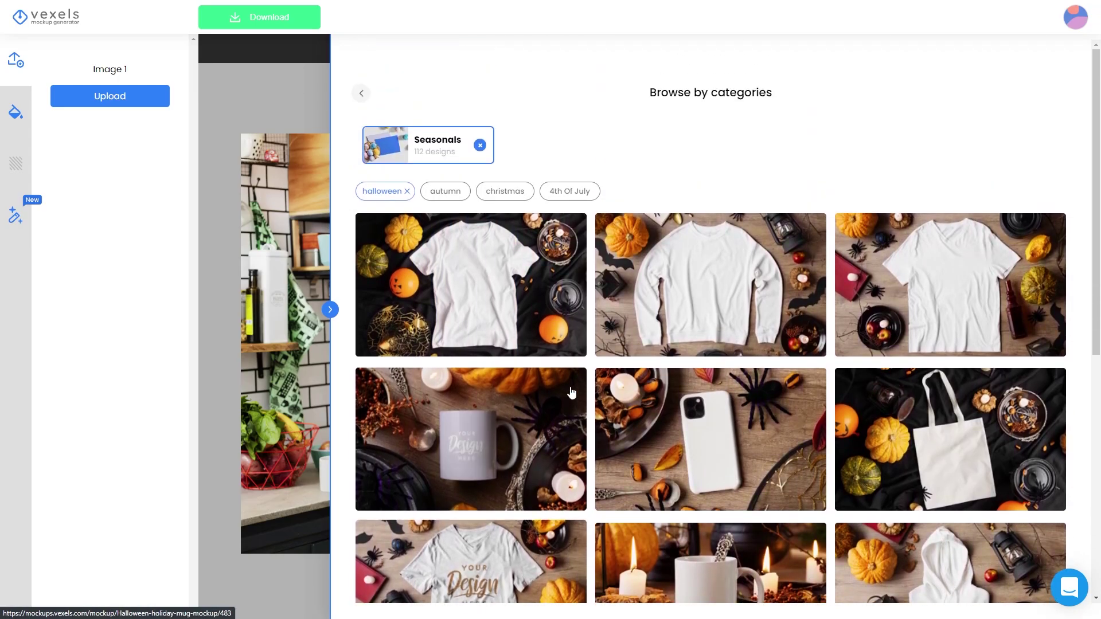
scroll(572, 391, "down", 9)
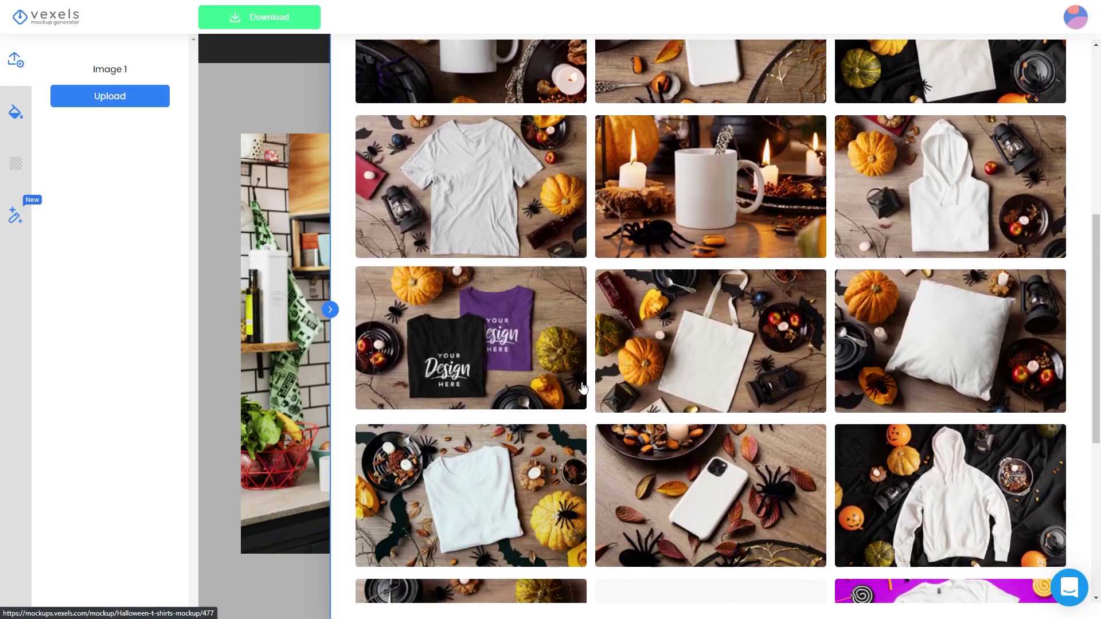
scroll(917, 453, "up", 10)
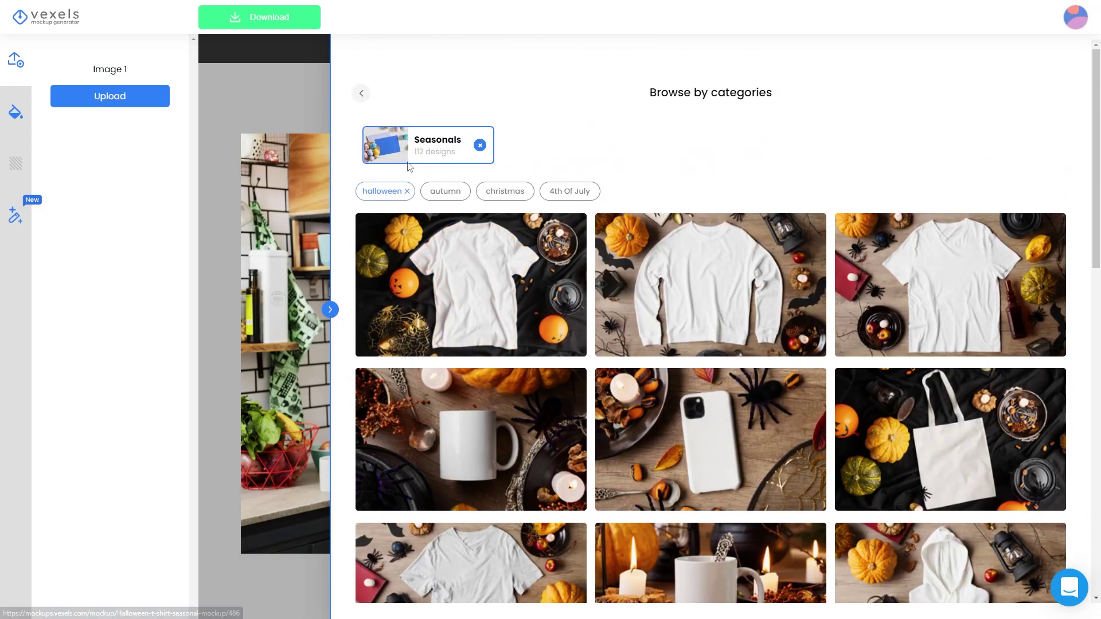
- Replace the halloween filter with christmas and look through the matching Seasonals mockups
left_click(405, 191)
left_click(510, 194)
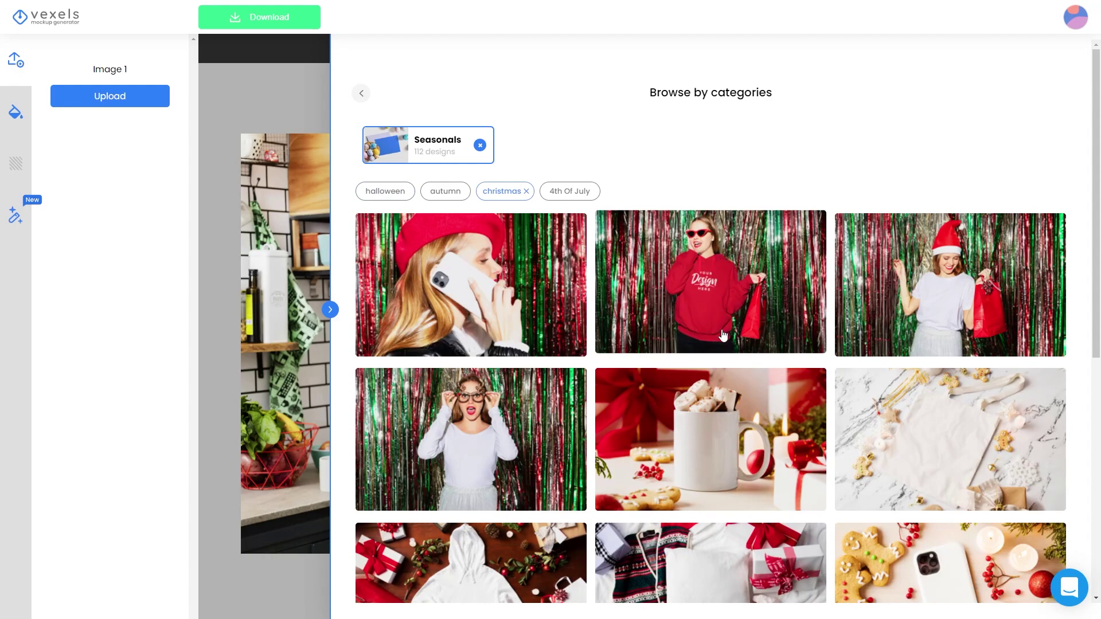
scroll(725, 338, "down", 3)
scroll(725, 337, "down", 4)
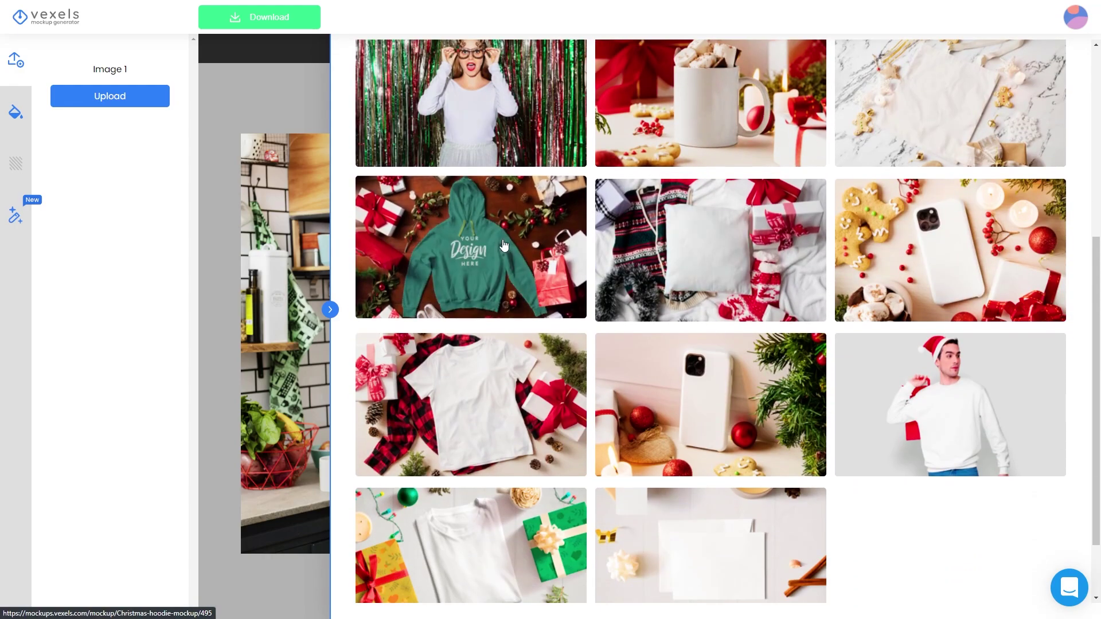
scroll(951, 401, "up", 7)
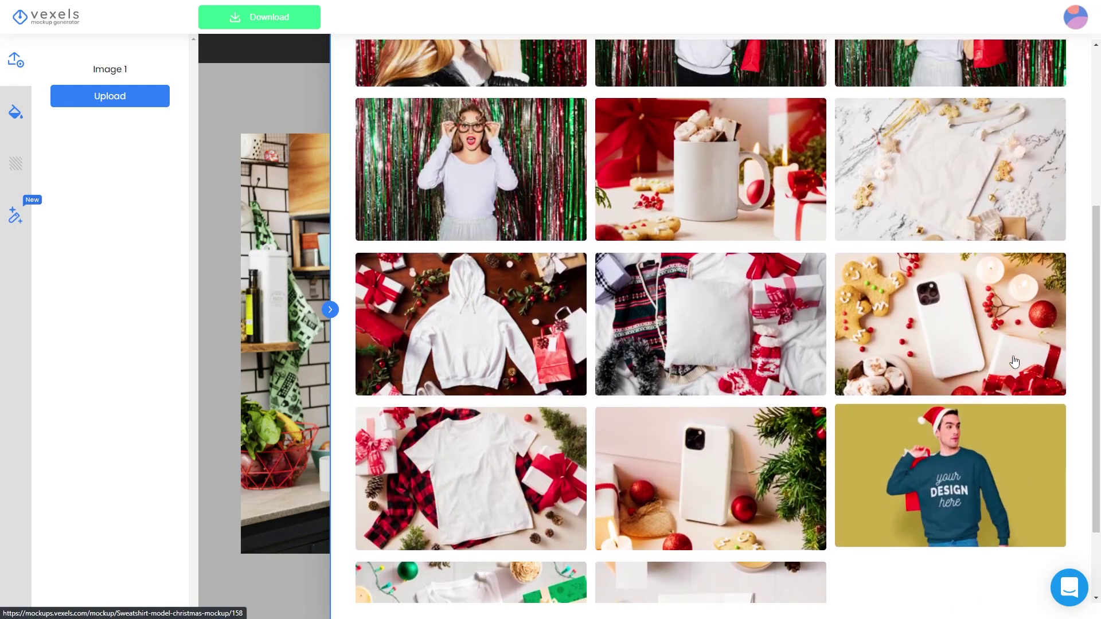
- Switch to the Merch & Clothing category and filter its mockups by T-Shirts
left_click(362, 94)
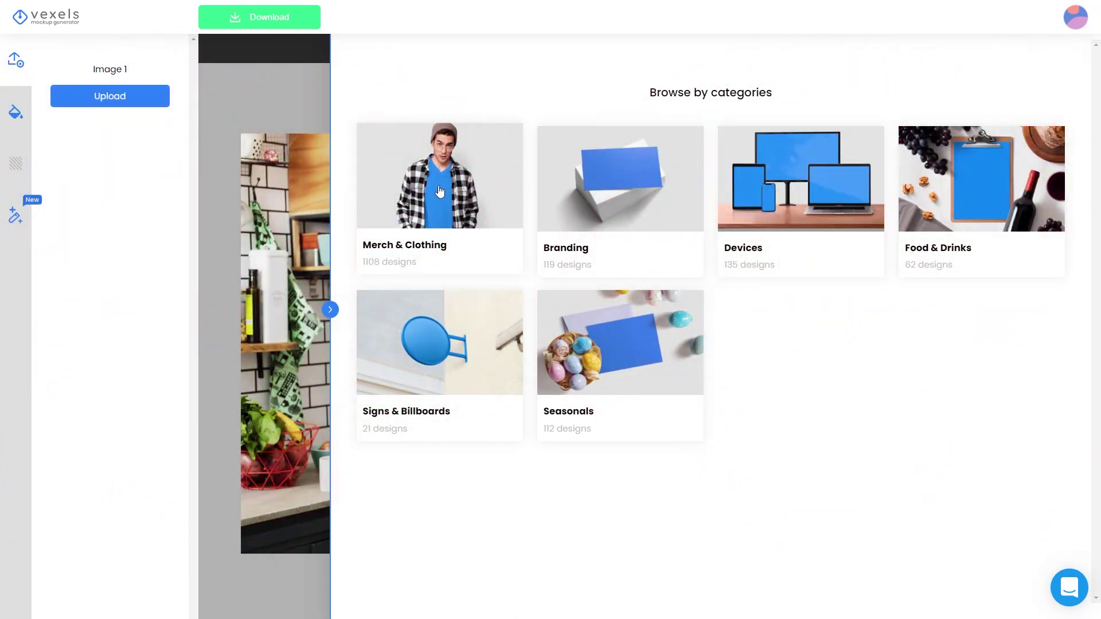
left_click(440, 191)
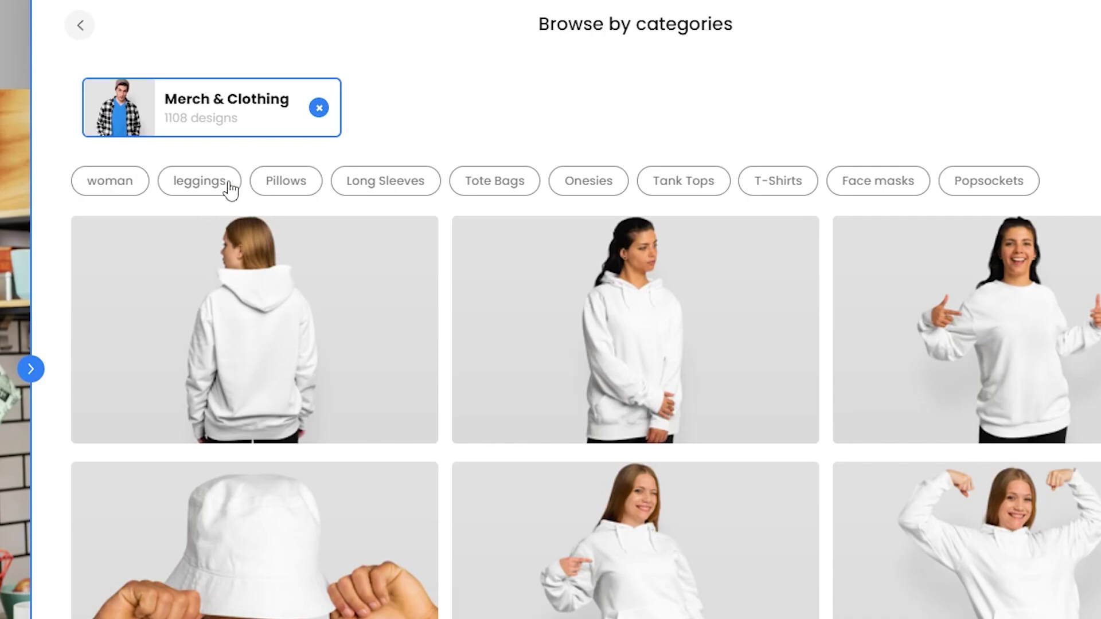
left_click(778, 181)
- Go through the long list of T-shirt mockups, letting further batches load
scroll(1078, 255, "down", 5)
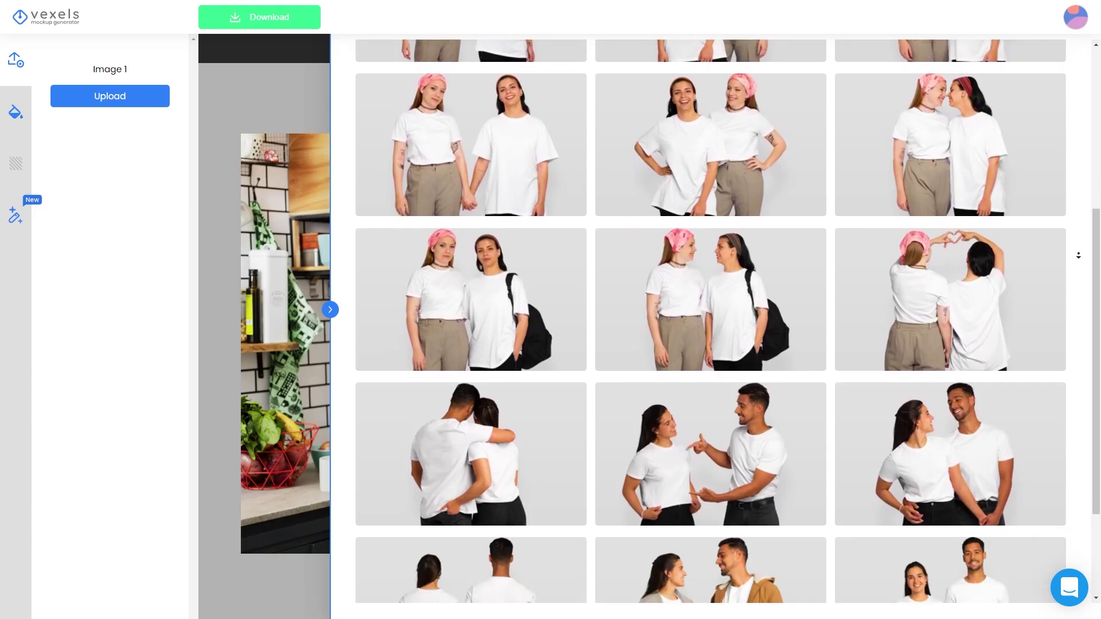
scroll(1078, 255, "down", 20)
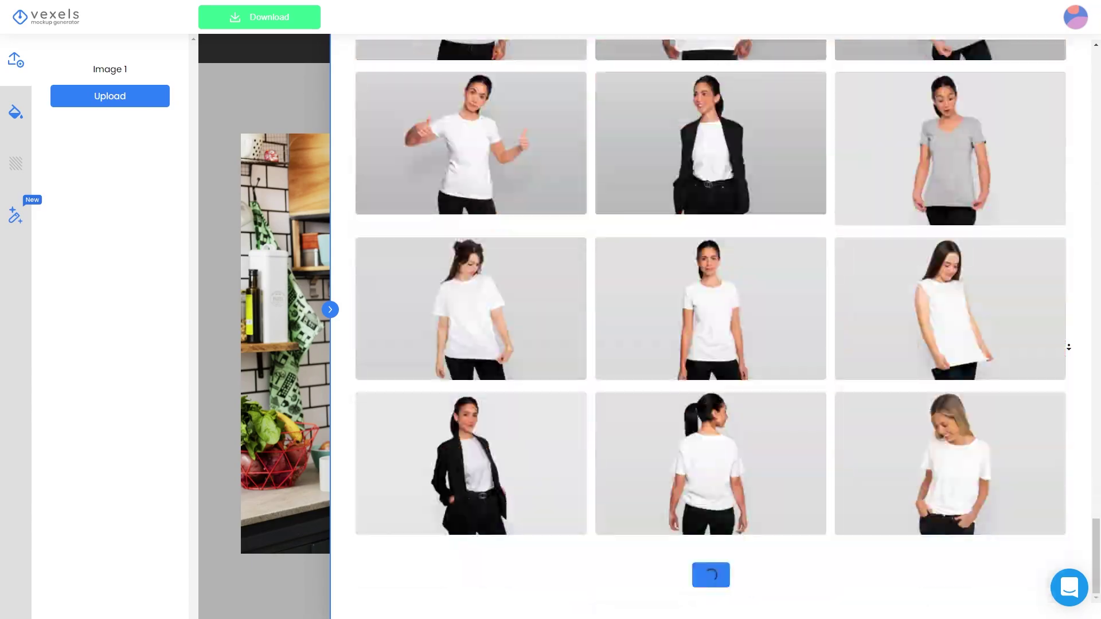
scroll(1068, 347, "down", 20)
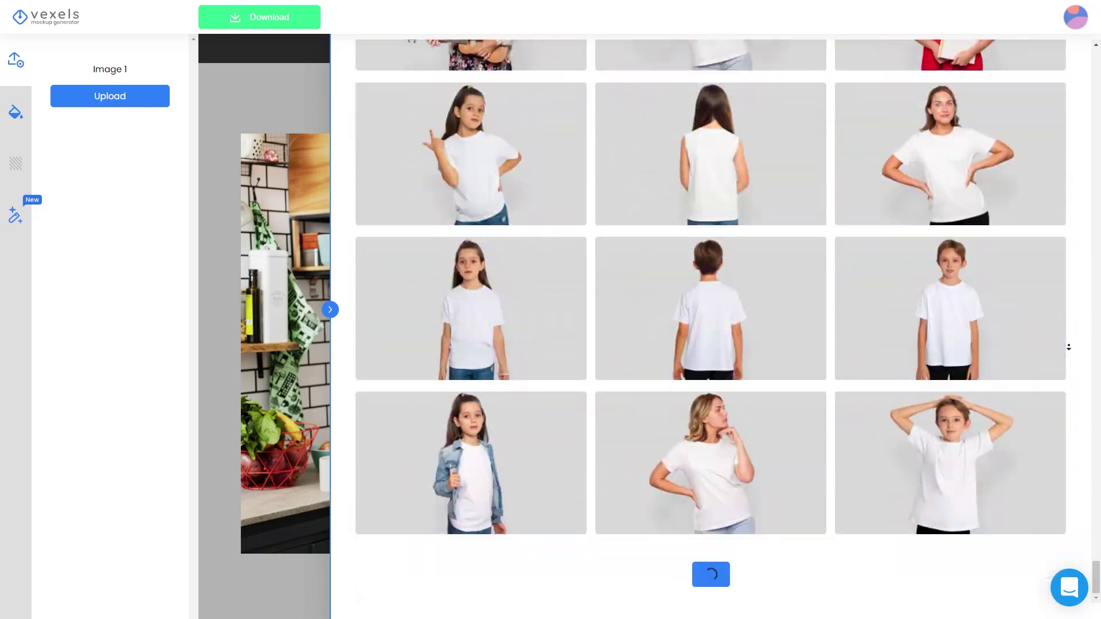
scroll(1069, 347, "down", 20)
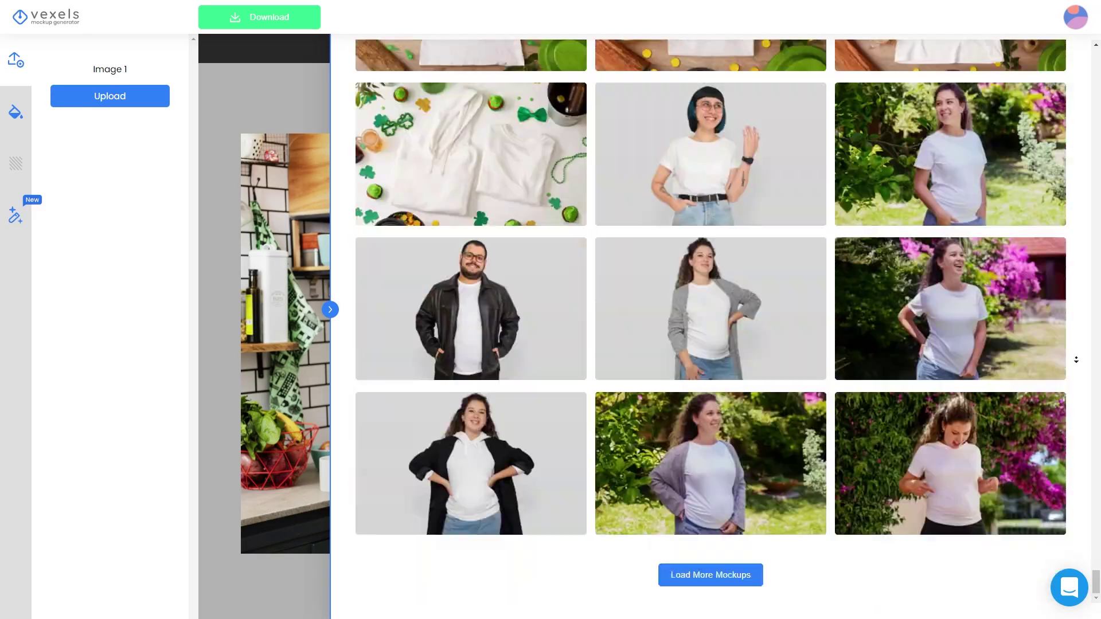
scroll(1076, 360, "down", 20)
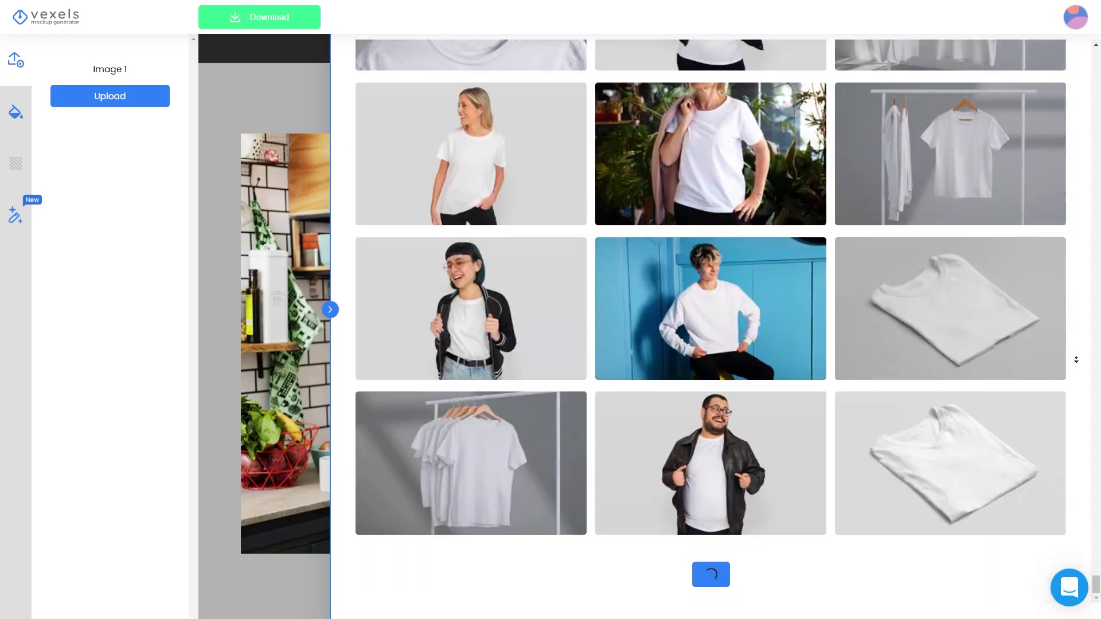
scroll(1076, 359, "down", 20)
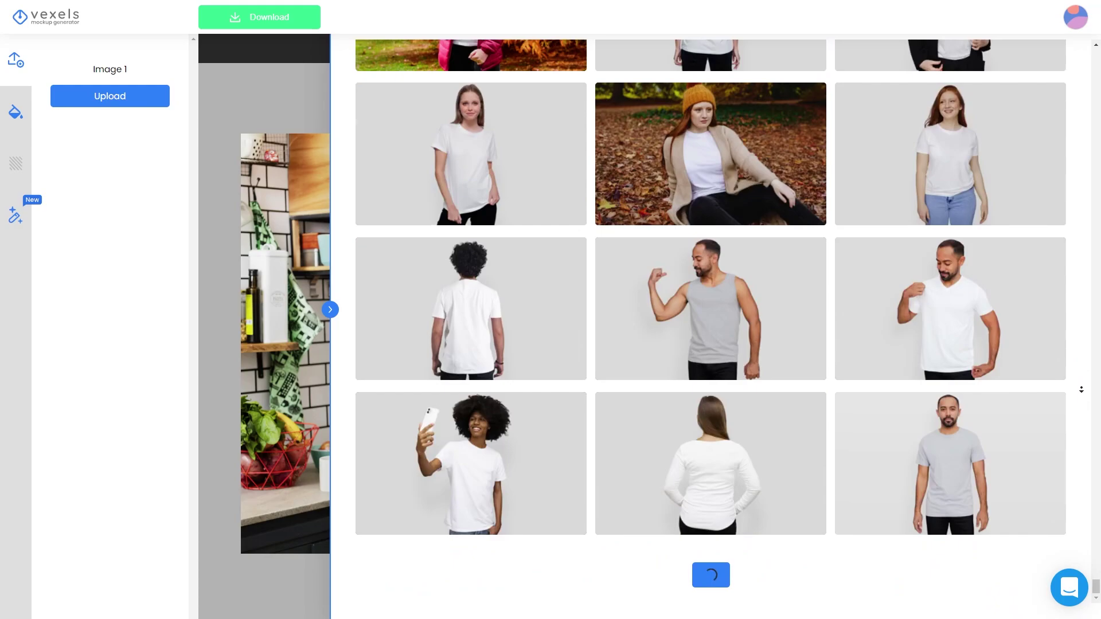
scroll(1081, 390, "down", 20)
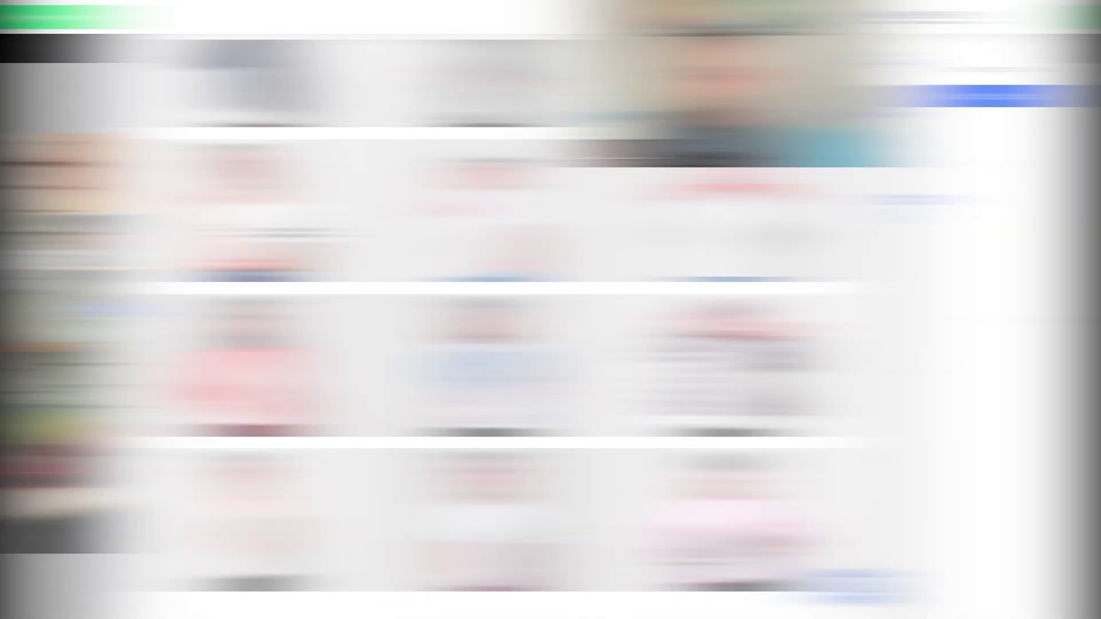
- Compare the model and flat-lay T-shirt mockups and open the one with the knotted shirt beside a coffee cup
scroll(1065, 424, "up", 6)
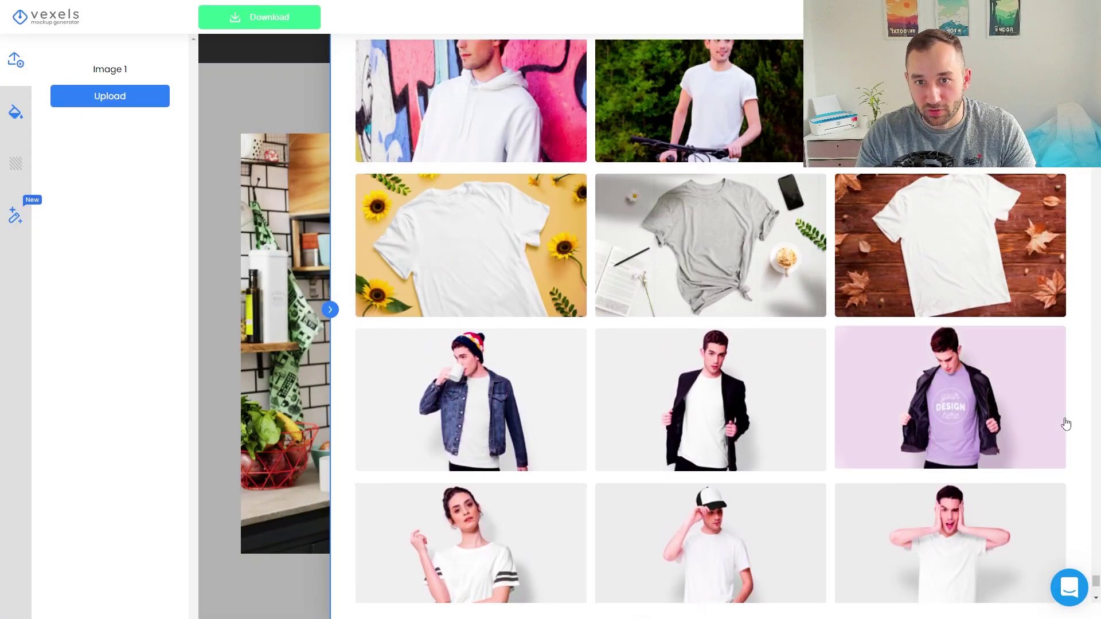
scroll(1084, 418, "up", 1)
scroll(1083, 424, "up", 3)
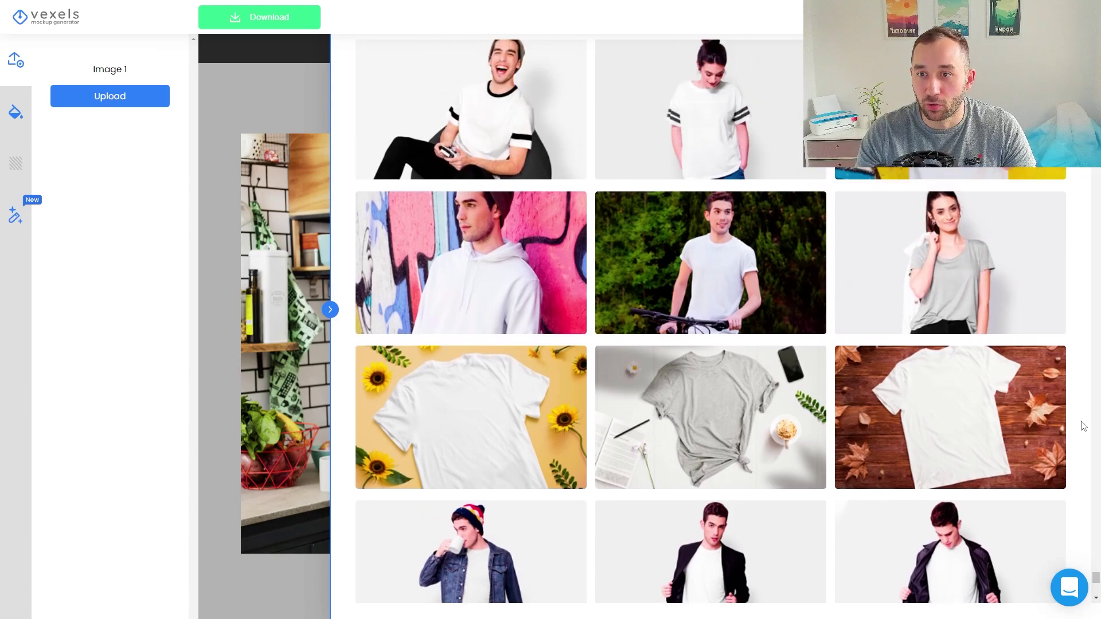
scroll(953, 184, "up", 1)
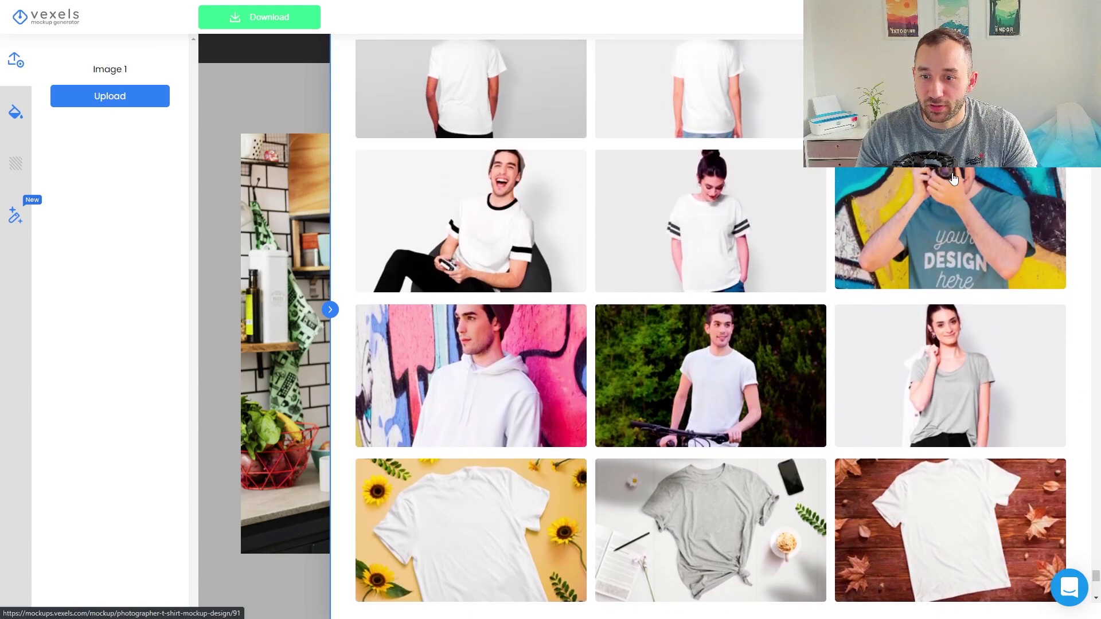
scroll(950, 191, "down", 2)
scroll(950, 191, "up", 1)
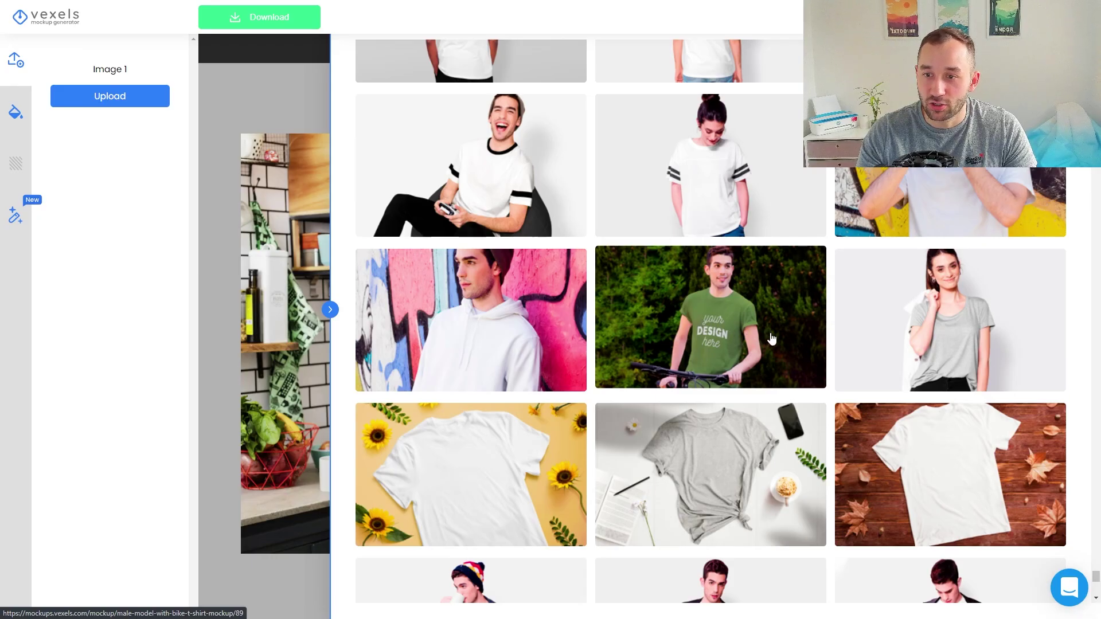
scroll(866, 281, "up", 2)
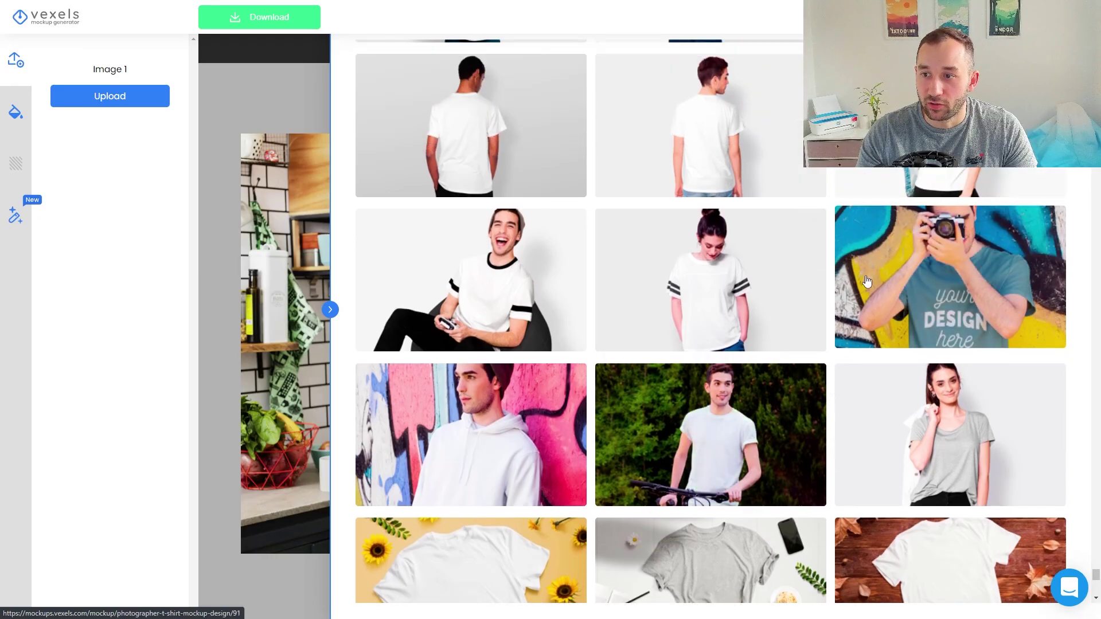
scroll(959, 279, "up", 2)
scroll(467, 177, "down", 3)
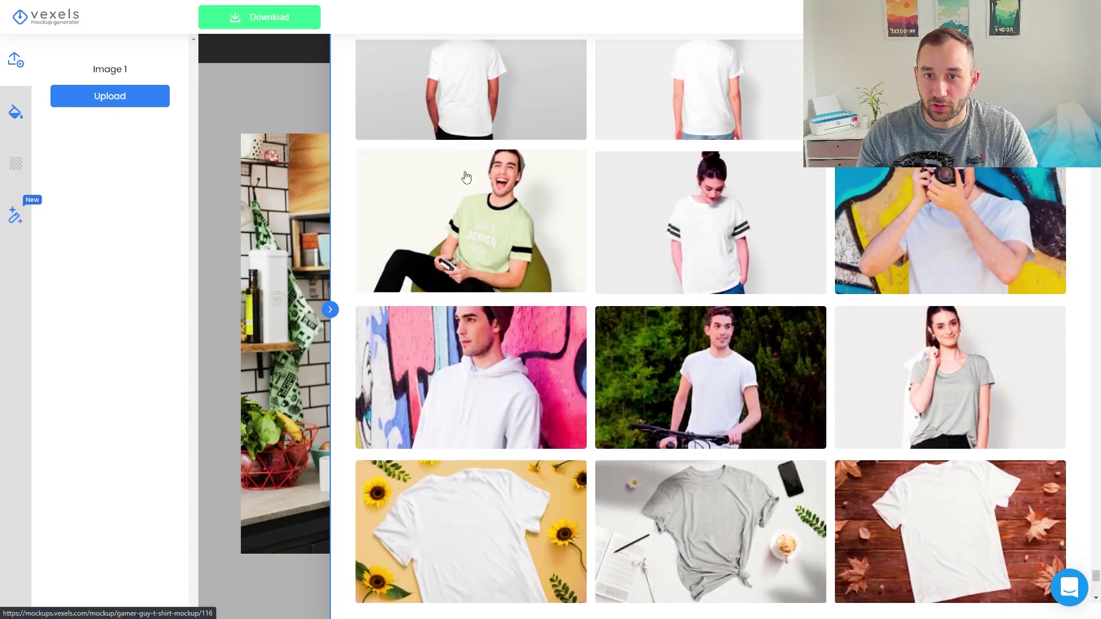
scroll(1083, 315, "down", 4)
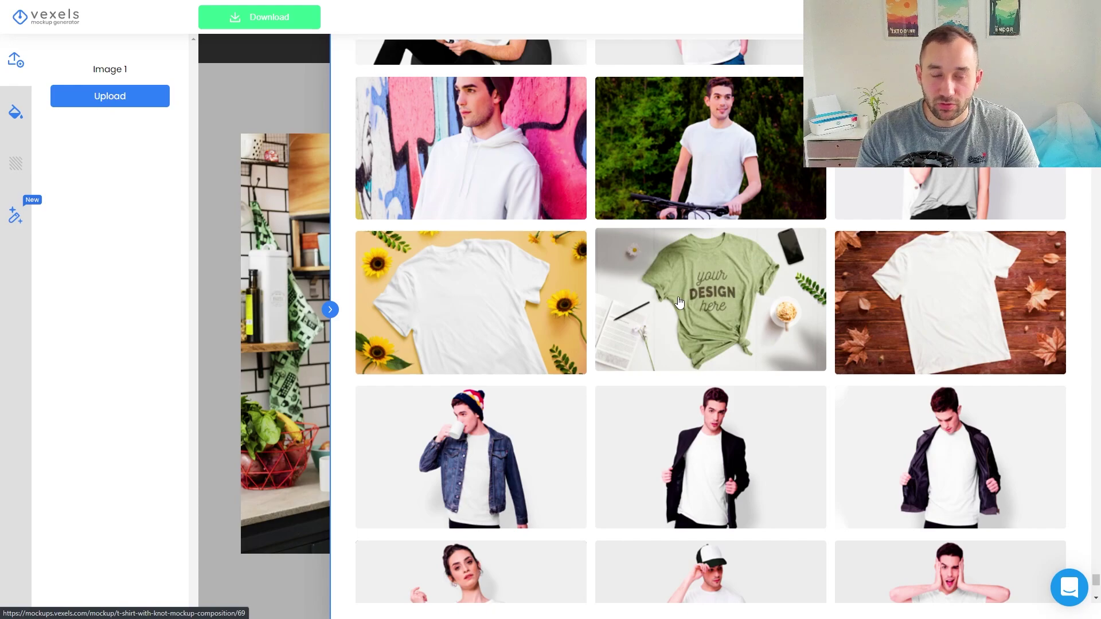
scroll(678, 303, "down", 1)
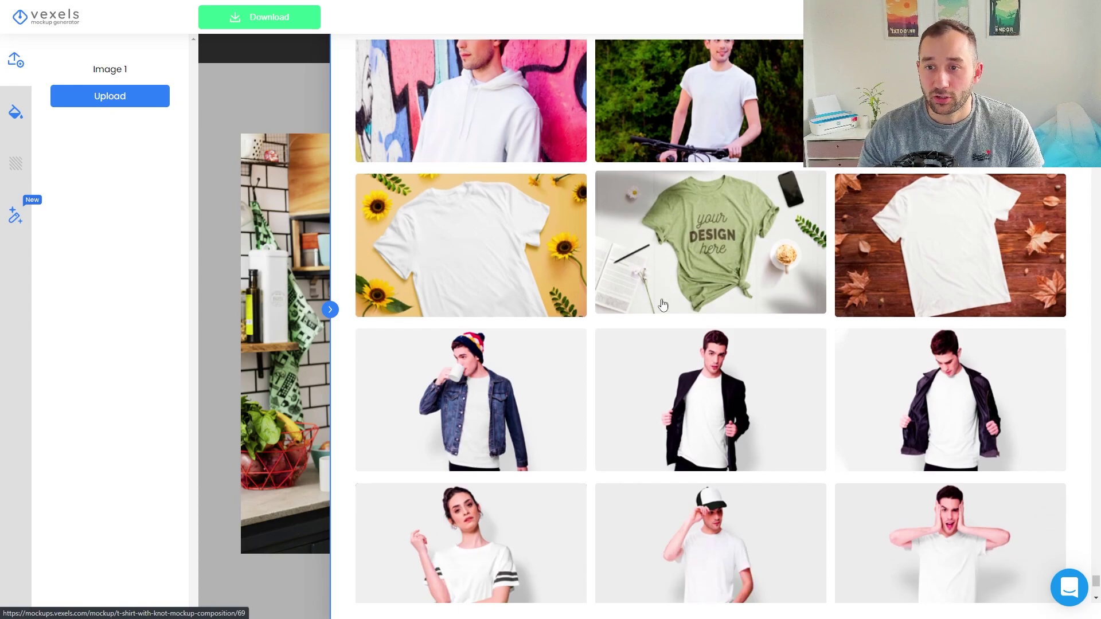
left_click(718, 237)
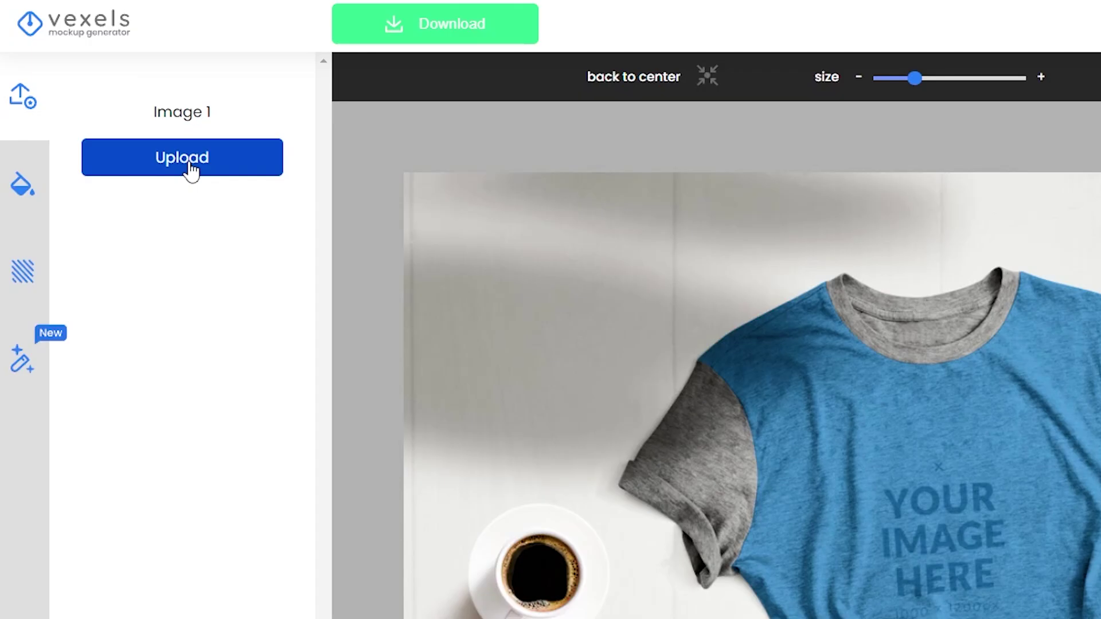
- Upload the pink animal eating noodles artwork as Image 1 and shift it on the knotted T-shirt
left_click(191, 166)
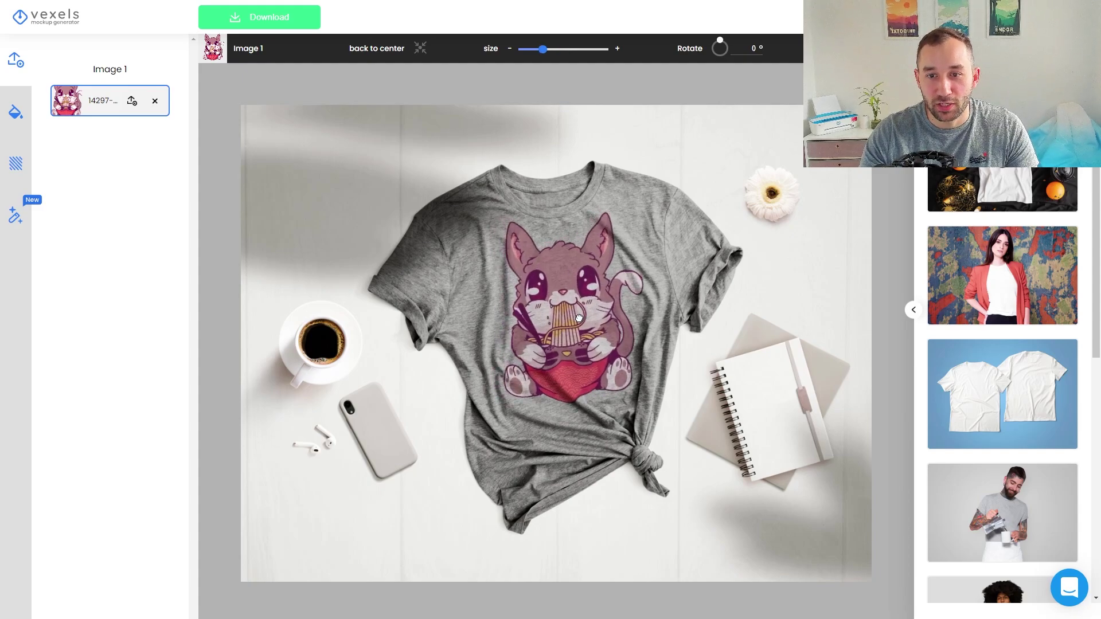
left_click_drag(564, 304, 551, 344)
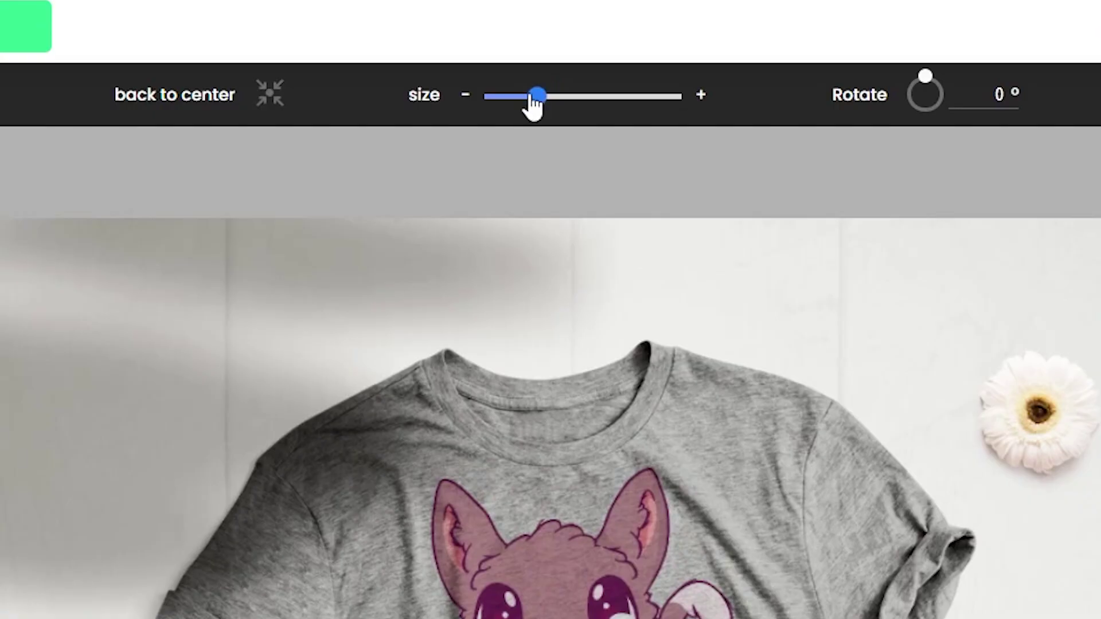
- Try resizing and rotating the artwork on the shirt, leaving the rotation at 0°
mouse_move(533, 106)
left_mouse_down()
mouse_move(564, 112)
mouse_move(543, 105)
left_mouse_up()
left_click_drag(929, 81, 918, 81)
left_click_drag(716, 43, 720, 45)
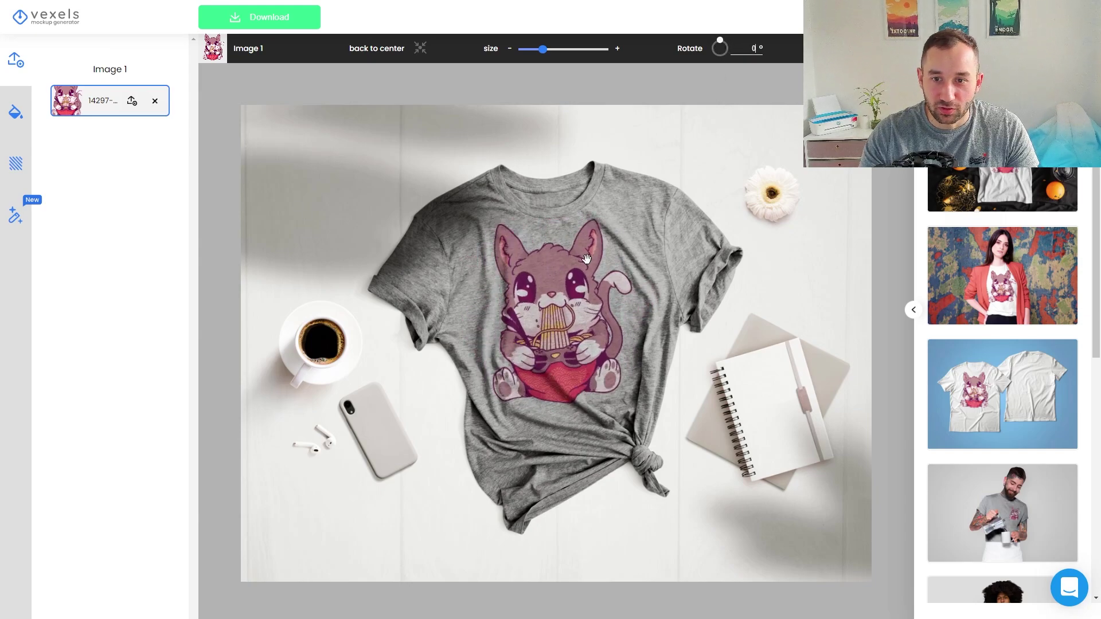
- Reposition the artwork slightly lower, at the middle of the shirt's front
left_click_drag(584, 260, 563, 276)
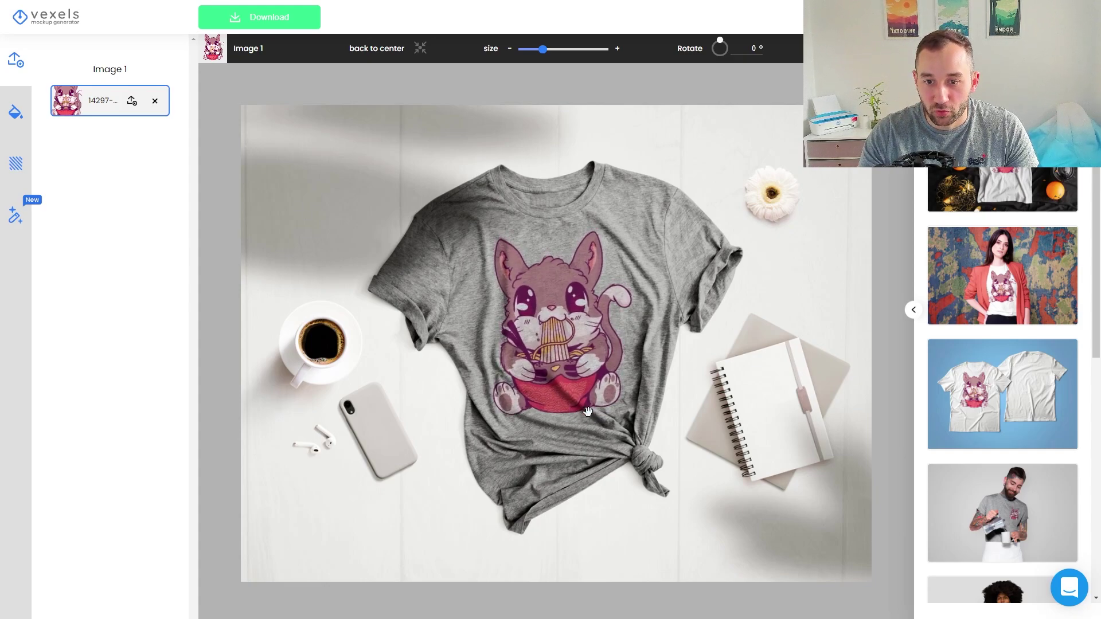
left_click_drag(562, 345, 559, 402)
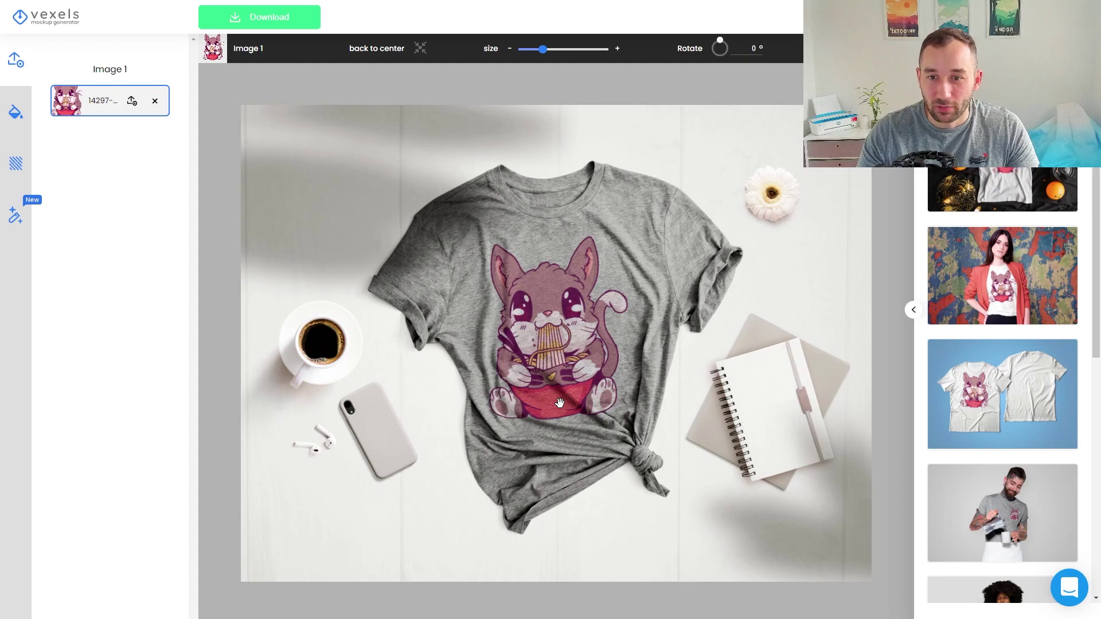
left_click_drag(578, 294, 604, 306)
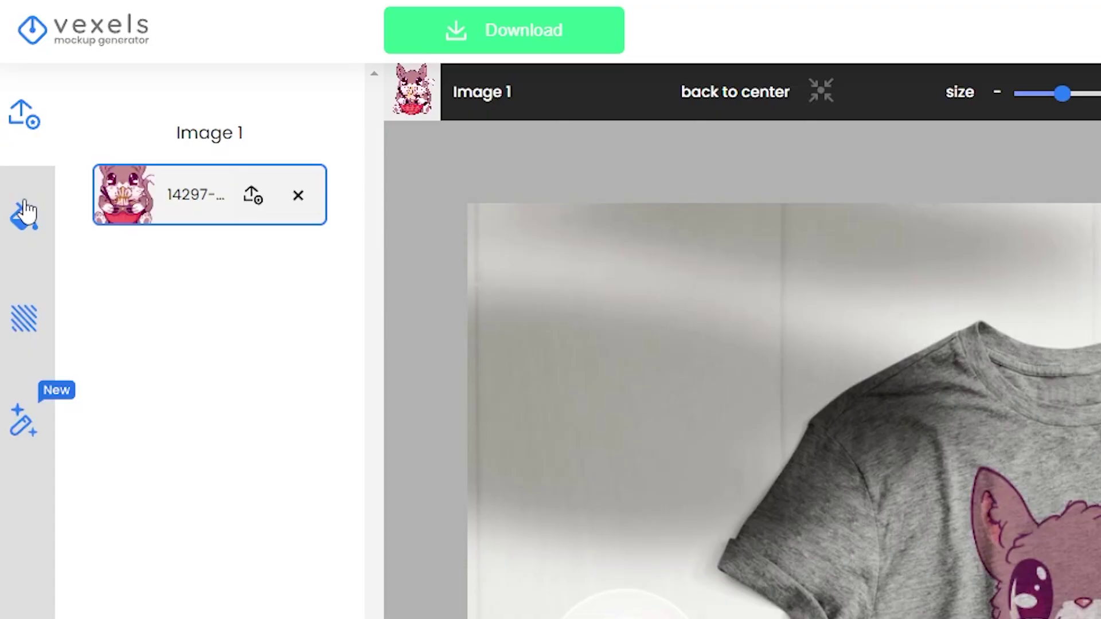
- Try black, light blue and pink as the shirt color and settle on white (#ffffff)
left_click(23, 204)
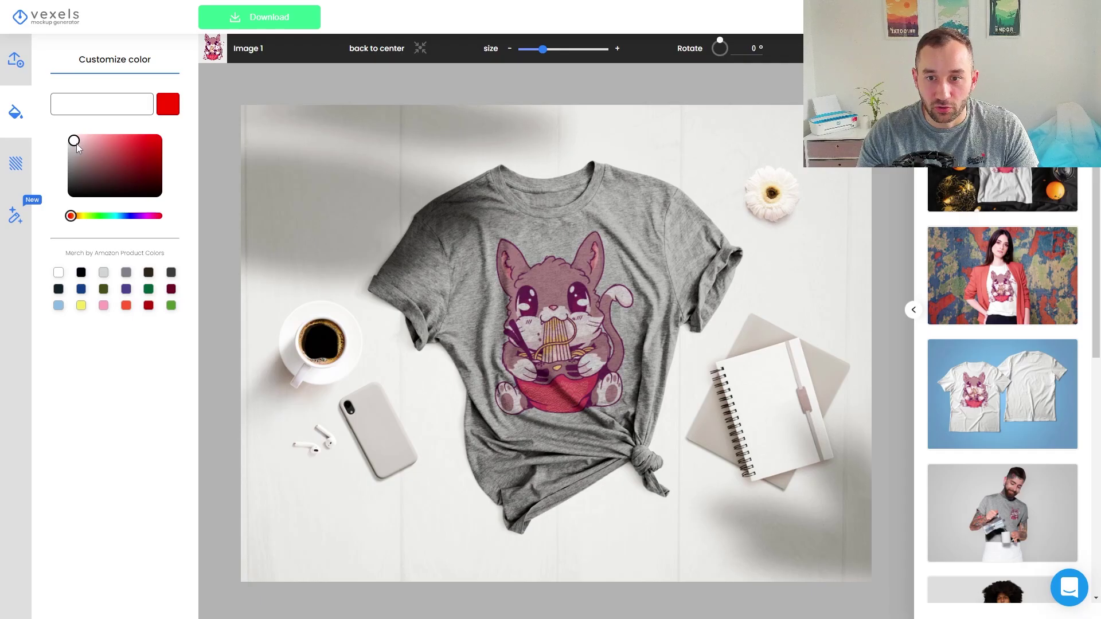
left_click_drag(144, 280, 138, 372)
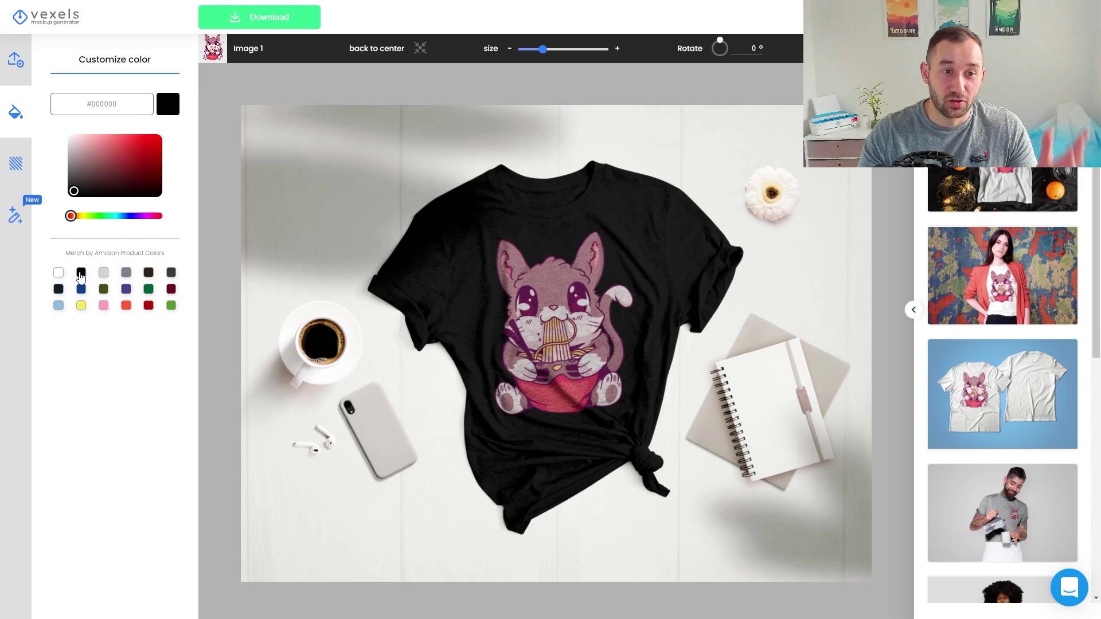
left_click(80, 275)
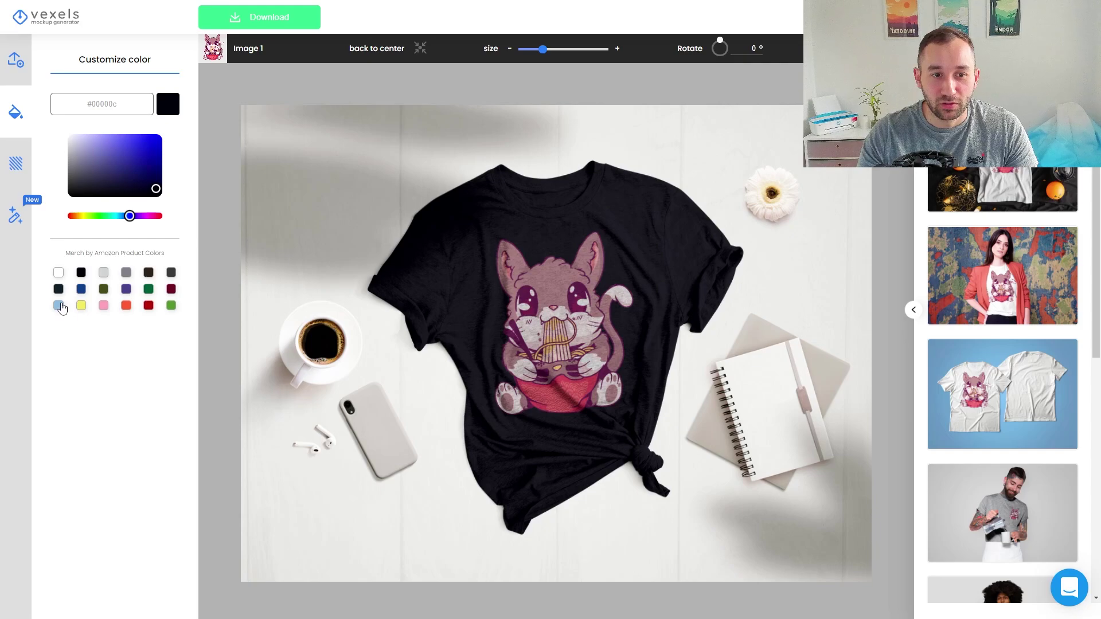
left_click(60, 306)
left_click(103, 306)
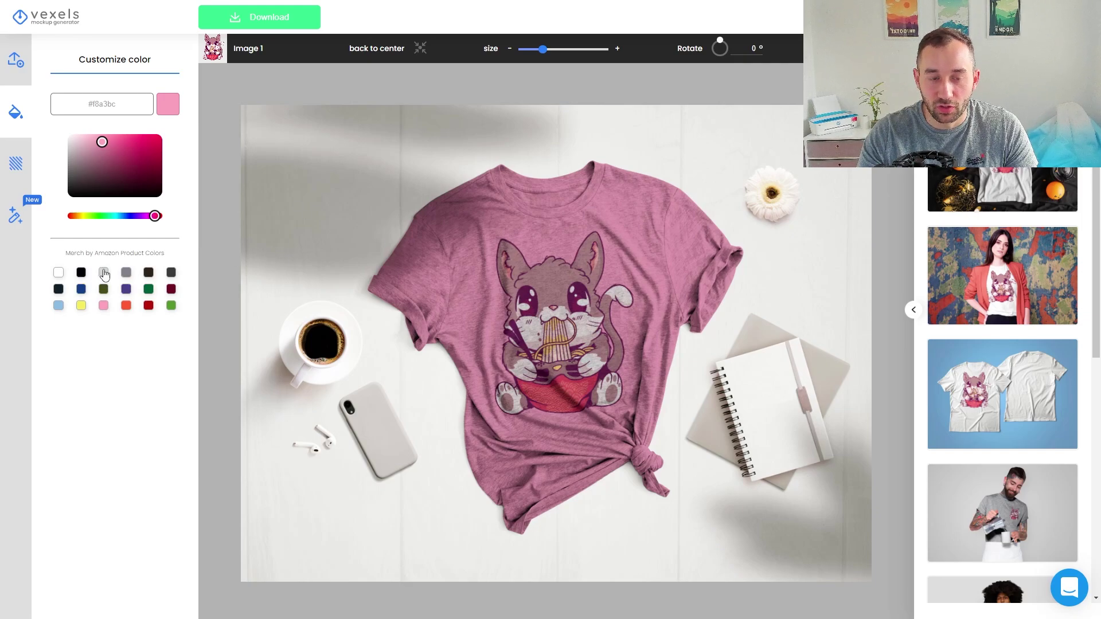
left_click(103, 273)
left_click_drag(129, 162, 27, 132)
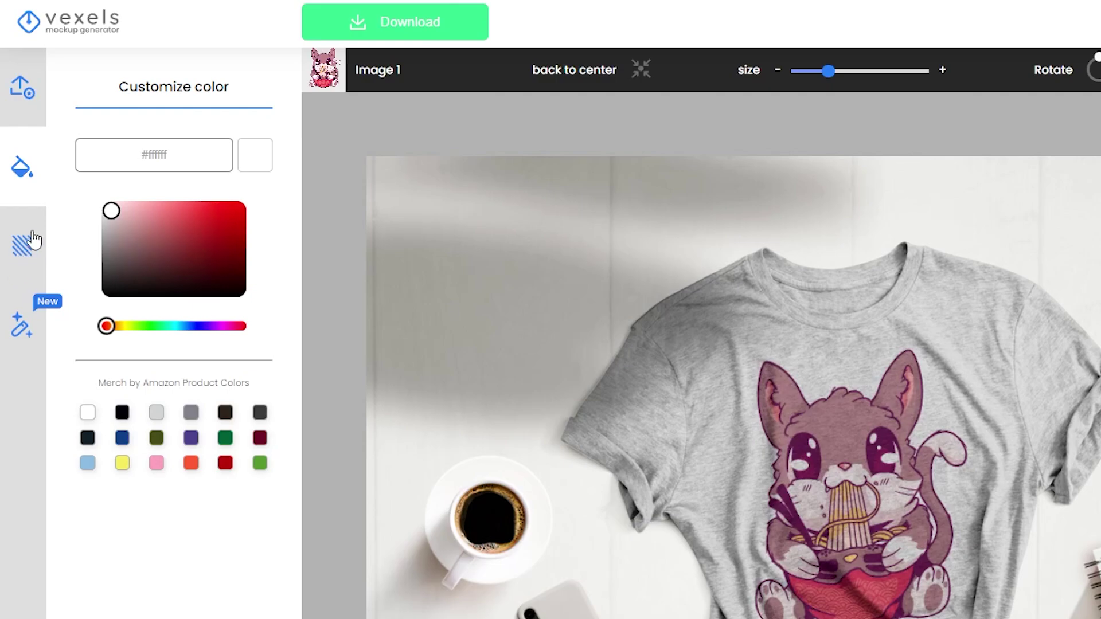
- Try the alternative backgrounds for the knotted T-shirt and return to the one with the coffee cup, phone and notebook
left_click(35, 251)
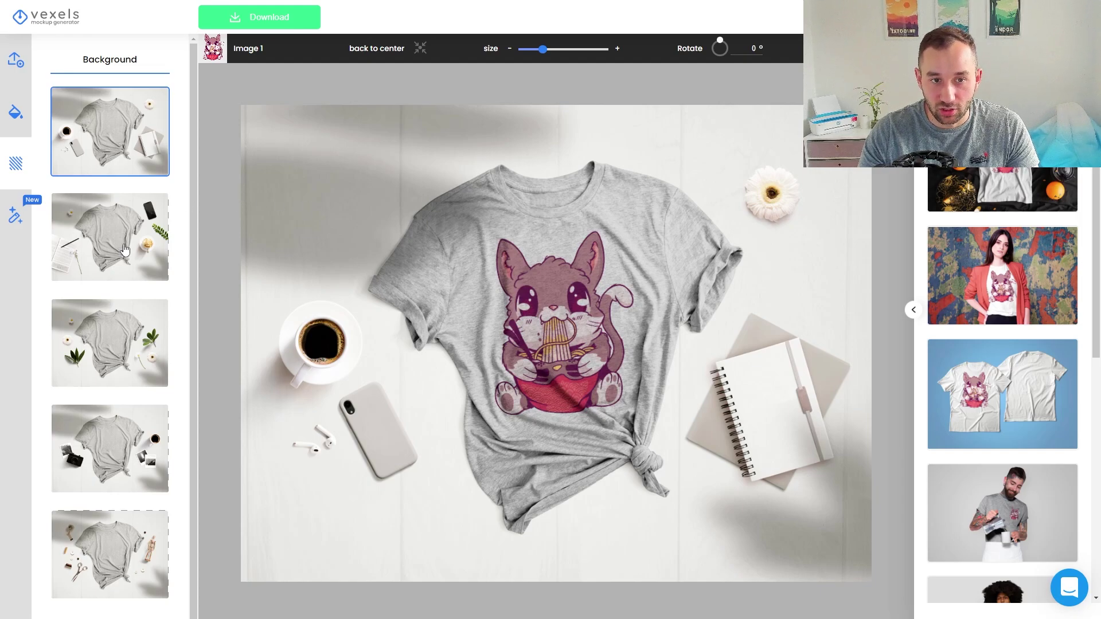
left_click(107, 253)
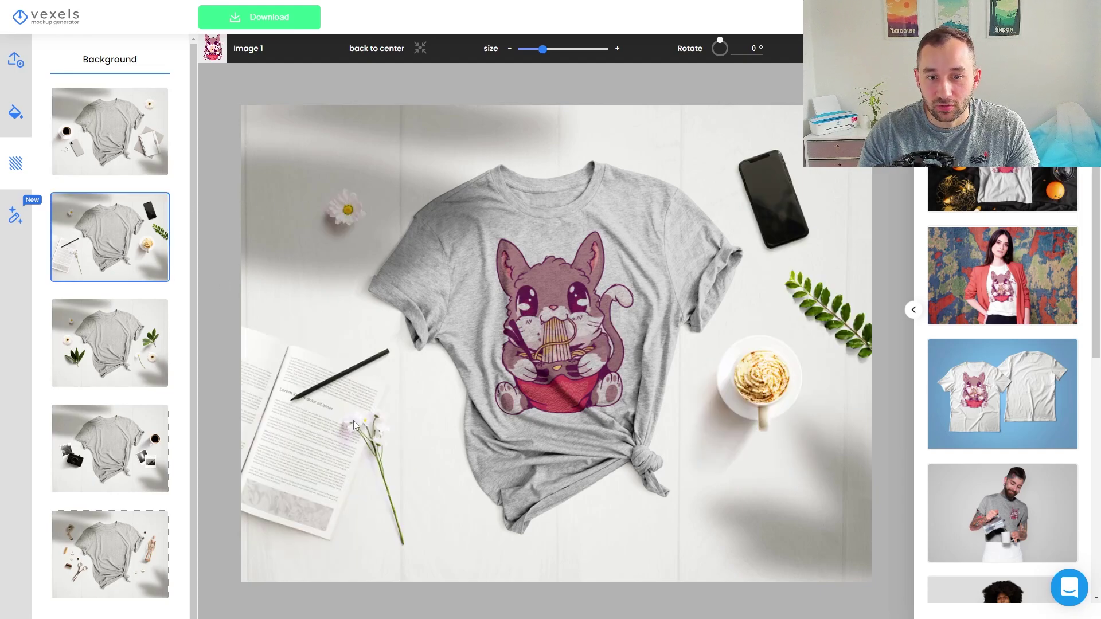
left_click(104, 363)
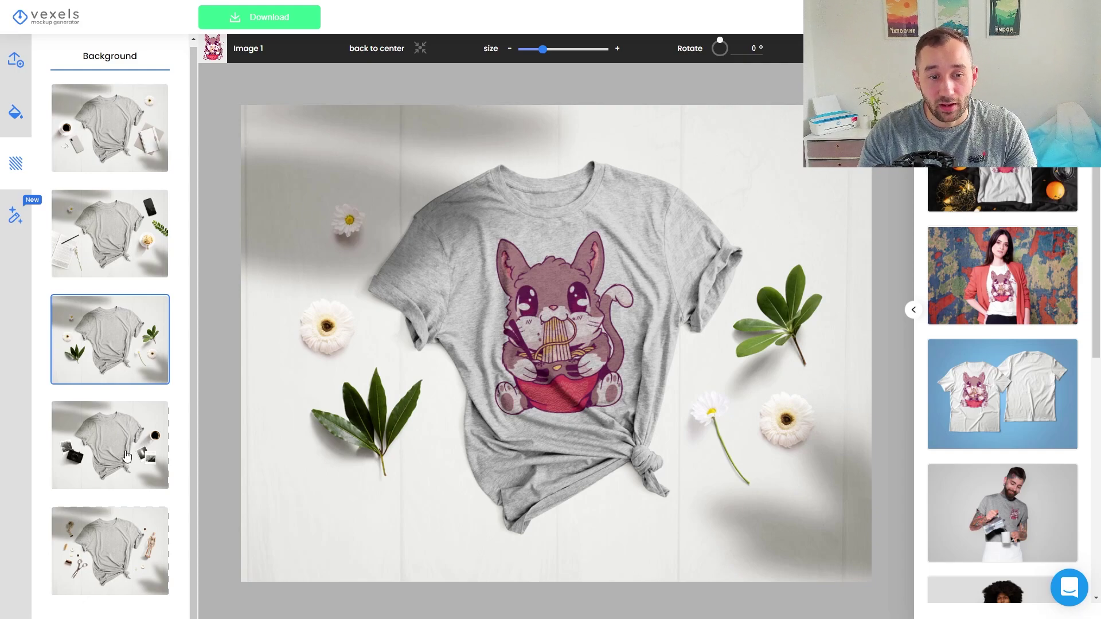
left_click(127, 456)
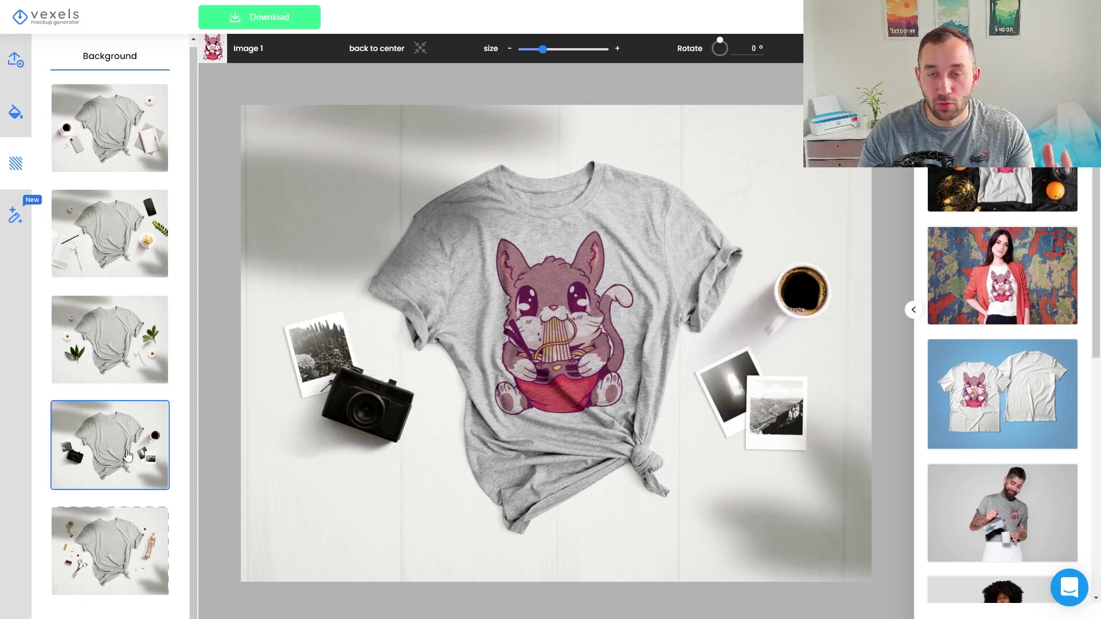
left_click(125, 543)
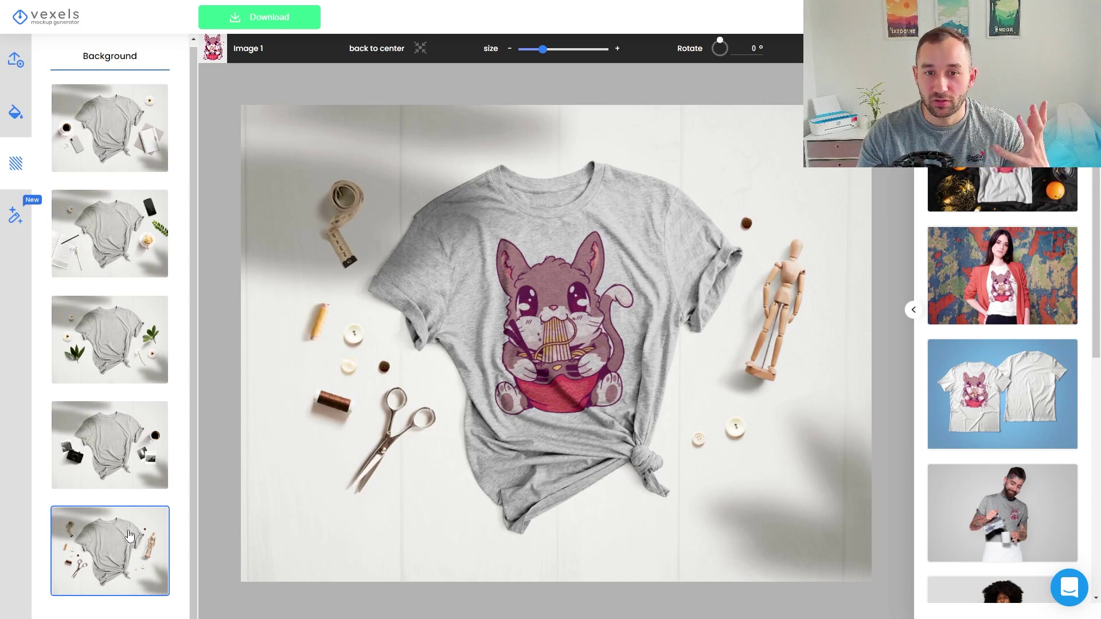
left_click(135, 466)
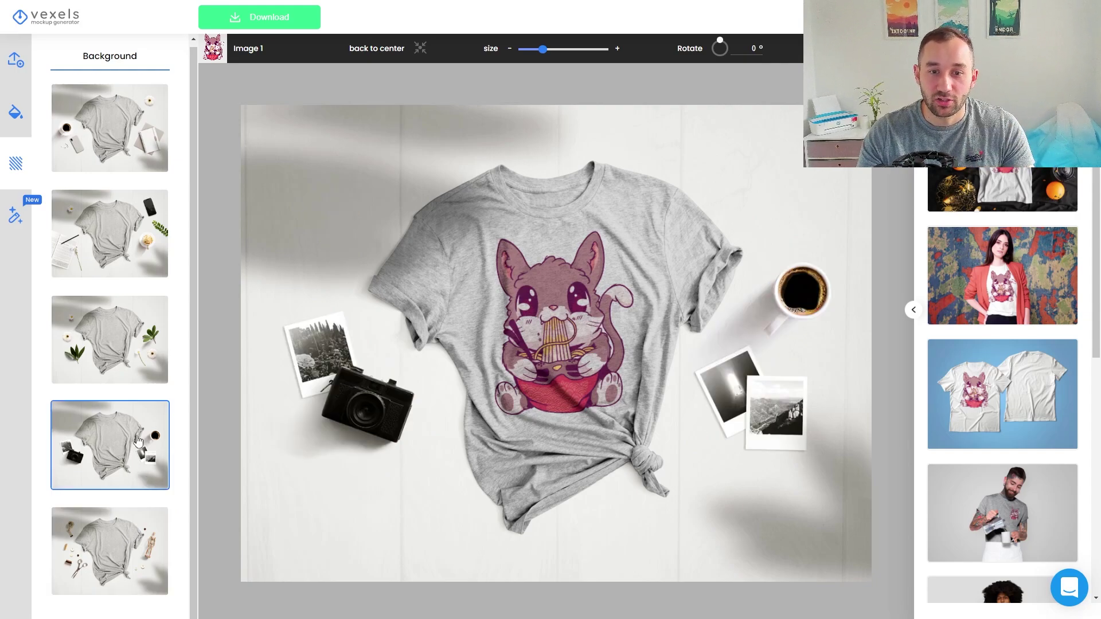
left_click(145, 370)
left_click(116, 234)
scroll(105, 250, "up", 1)
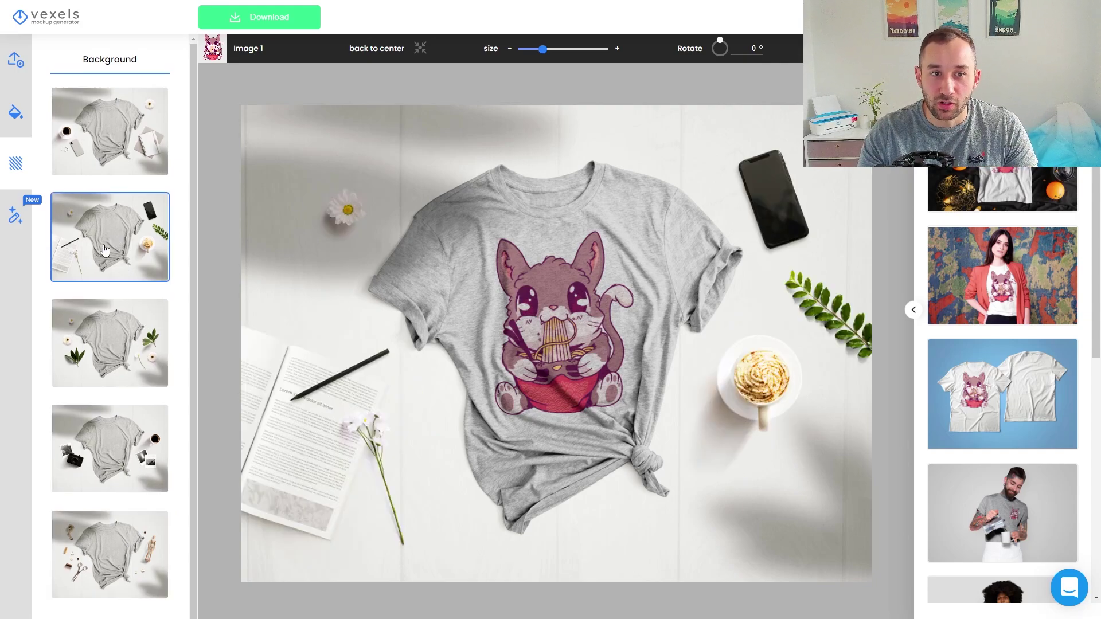
left_click(98, 150)
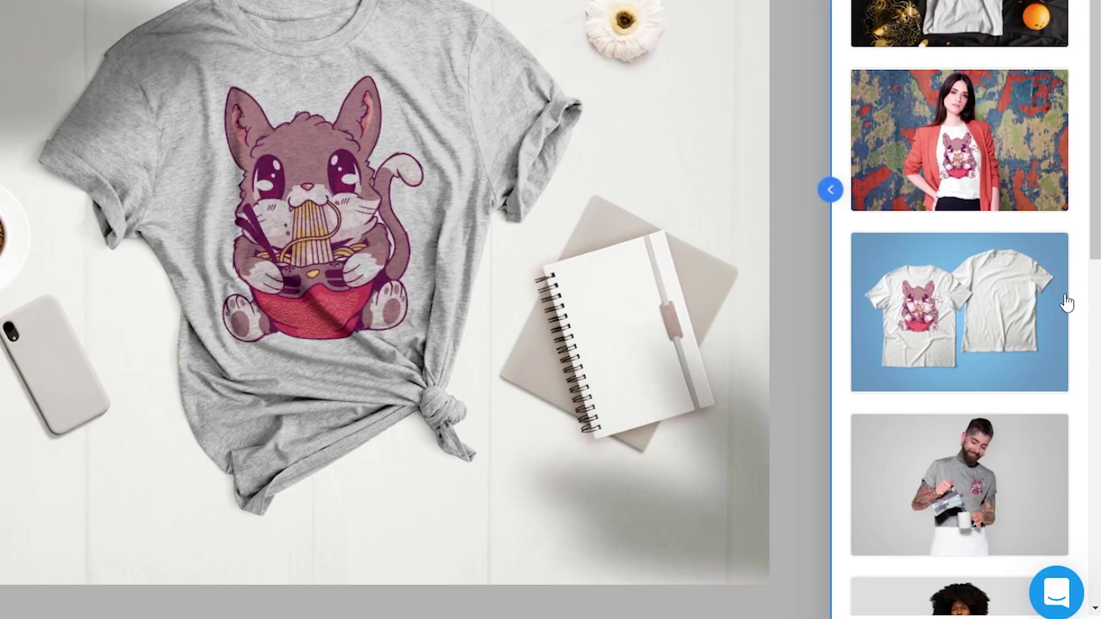
- Look through the related mockups and open the one with the woman in a red jacket and white T-shirt
scroll(1058, 385, "down", 4)
scroll(1040, 301, "down", 5)
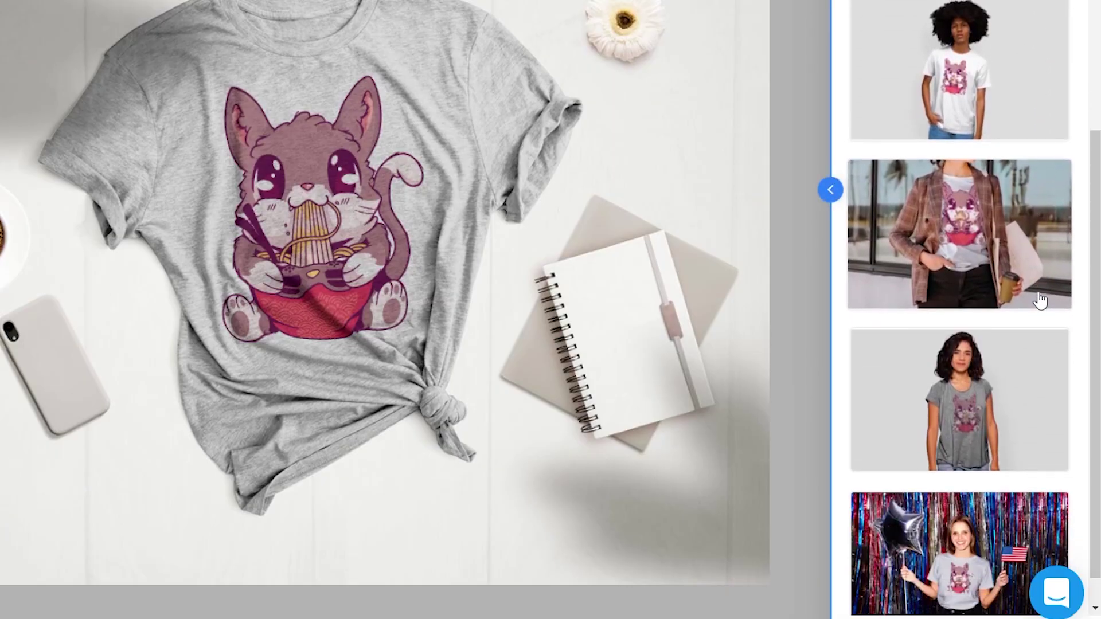
scroll(1034, 301, "up", 7)
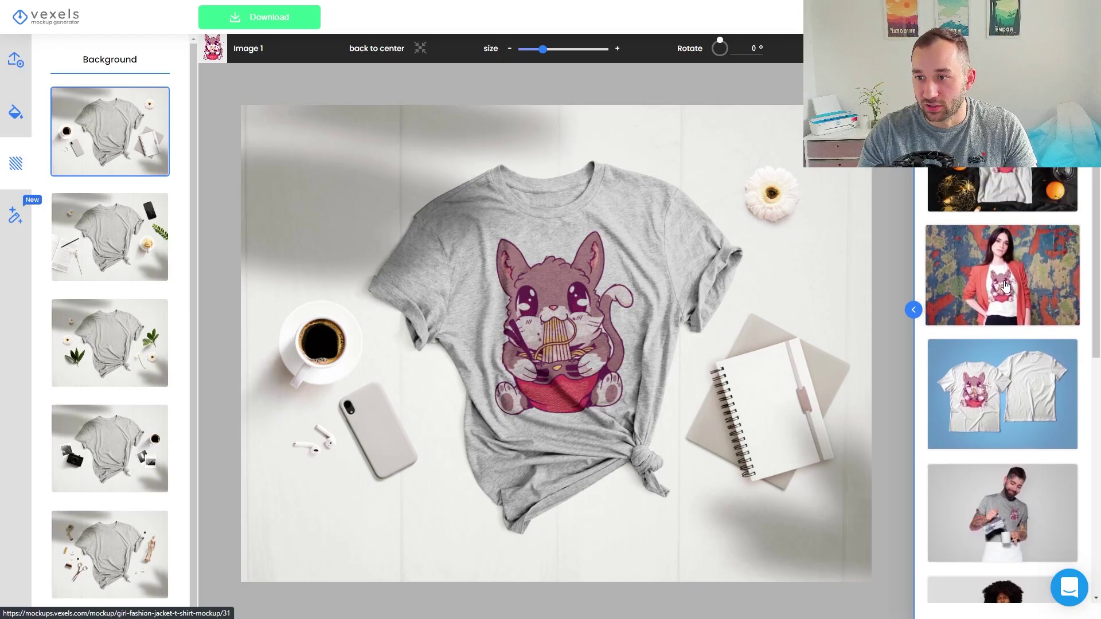
left_click(1017, 283)
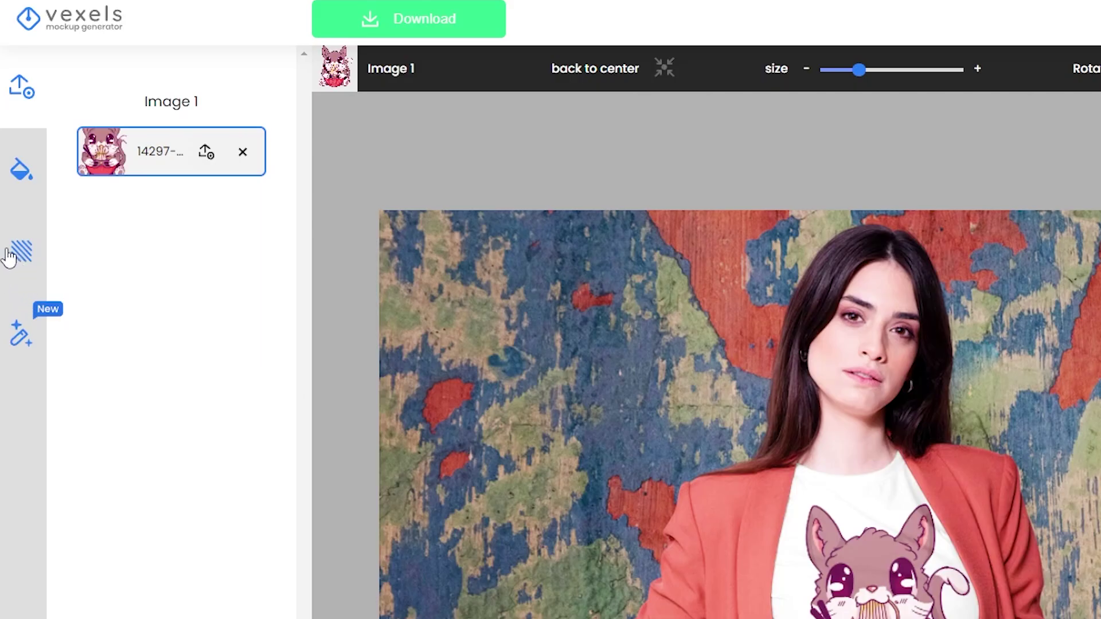
- Try blue wall, light grey, dark shutter and grey plaster backgrounds behind the woman in the red jacket and choose plain light pink
left_click(37, 257)
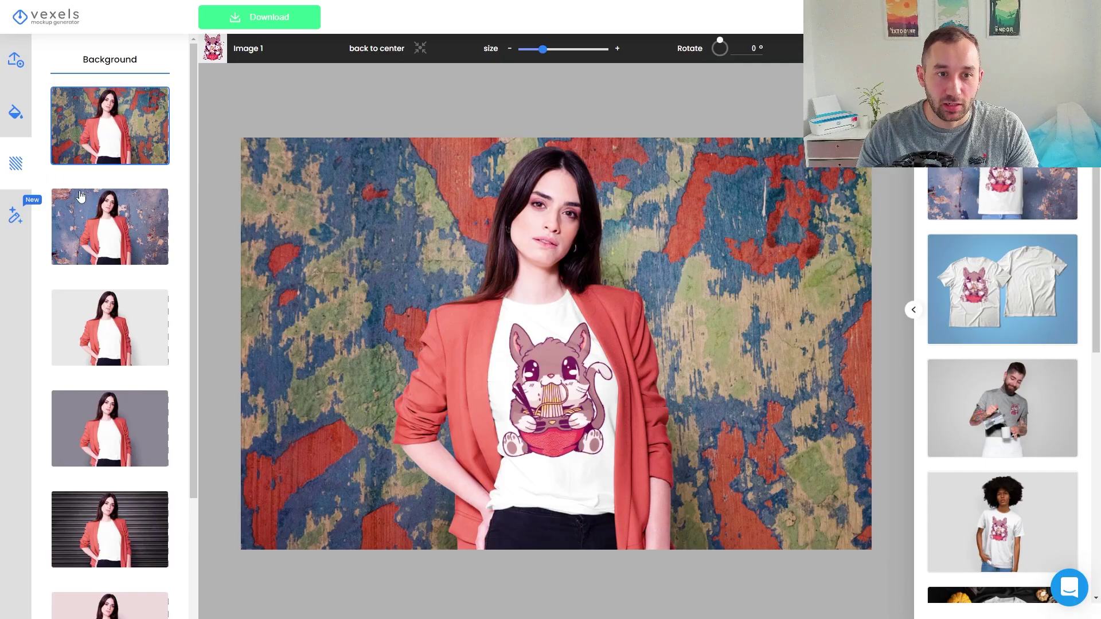
left_click(123, 232)
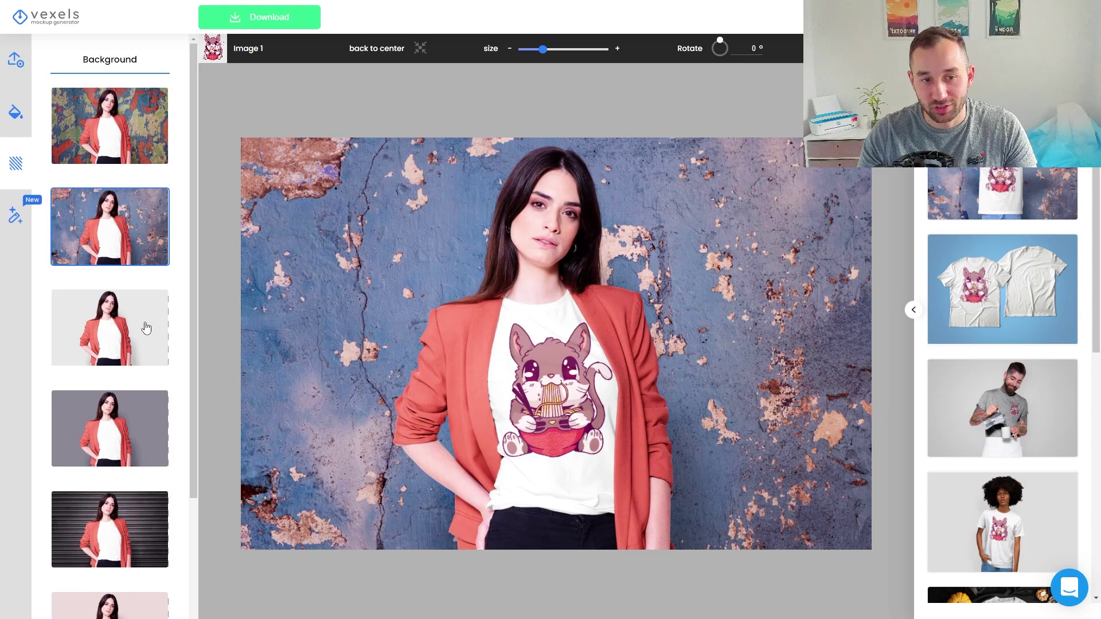
scroll(146, 328, "down", 1)
left_click(131, 270)
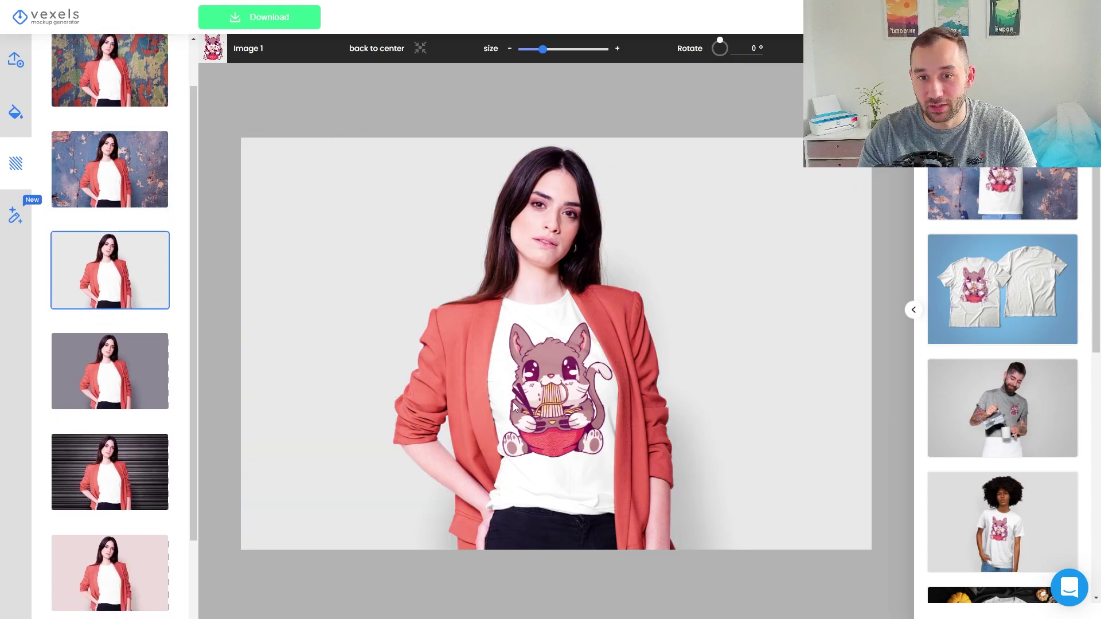
scroll(122, 347, "down", 2)
left_click(115, 355)
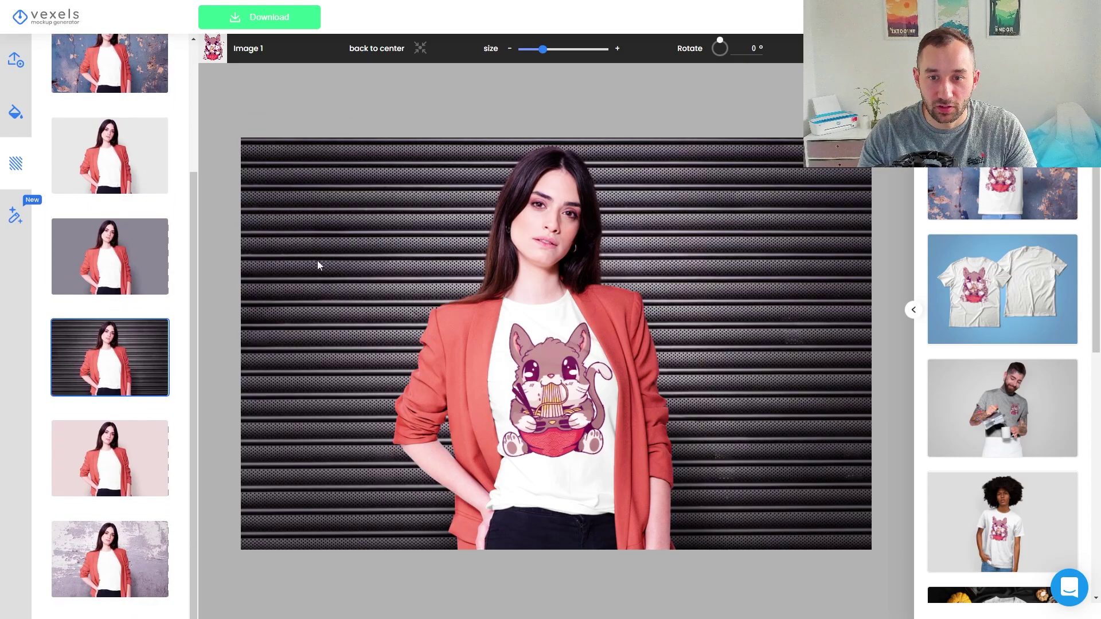
scroll(127, 399, "down", 1)
left_click(97, 522)
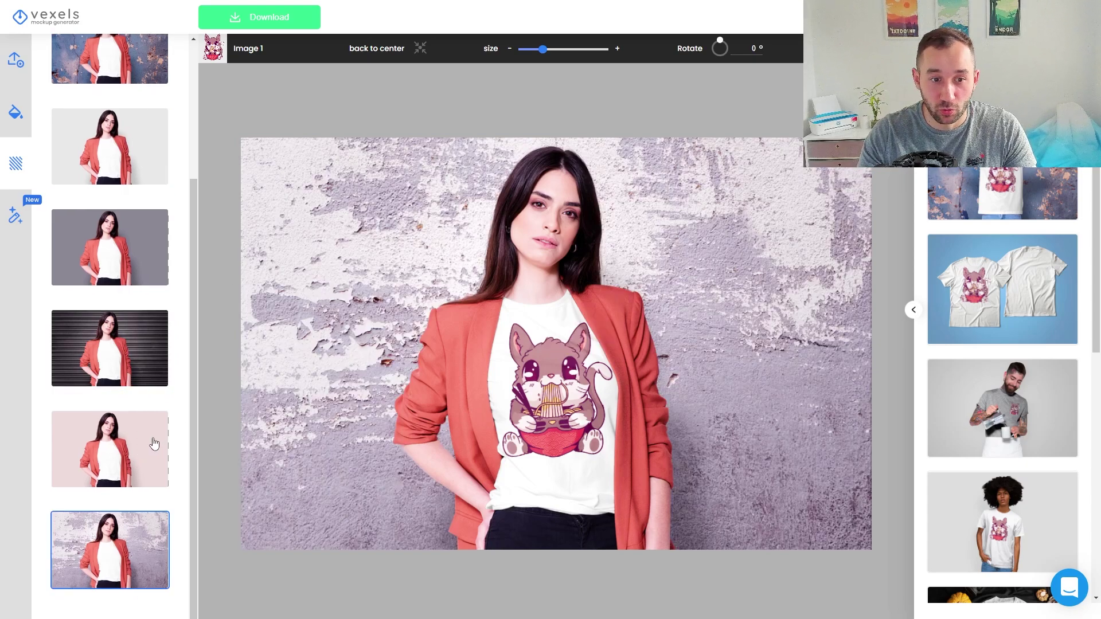
left_click(154, 443)
scroll(139, 450, "up", 3)
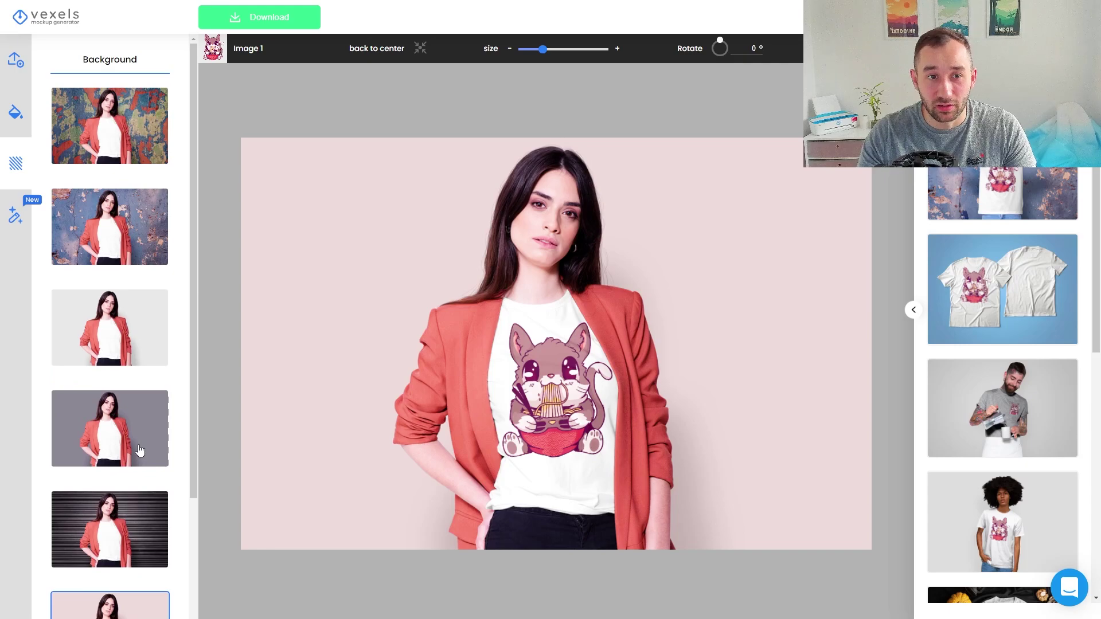
- Browse the T-shirt mockups and open the park model mockup with the woman in sunglasses
scroll(1034, 380, "down", 4)
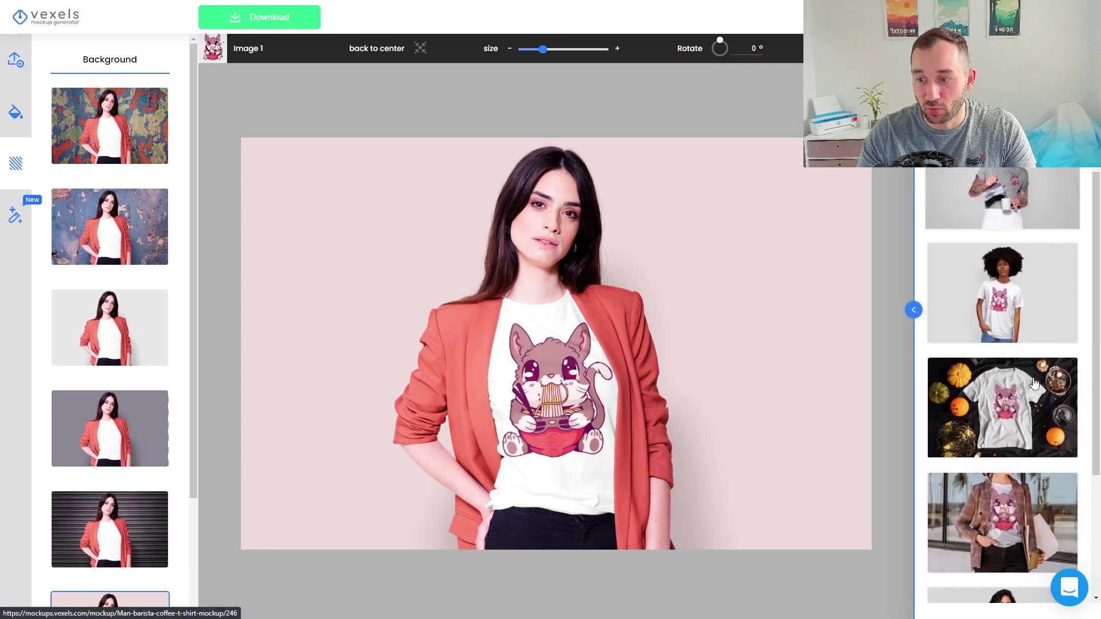
scroll(1034, 383, "down", 1)
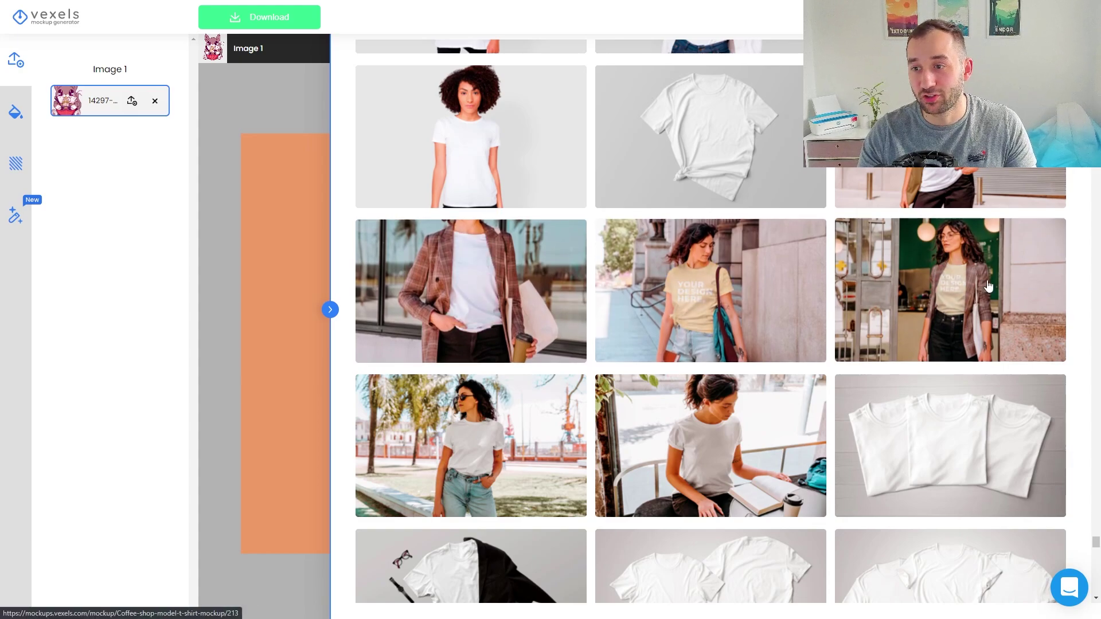
scroll(450, 319, "down", 2)
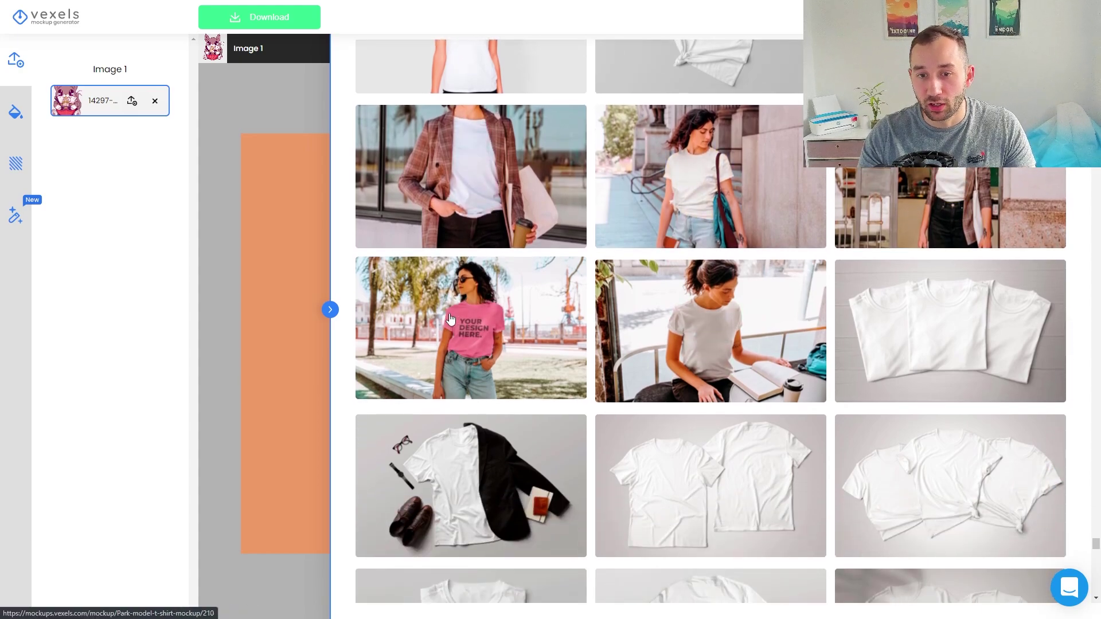
left_click(500, 329)
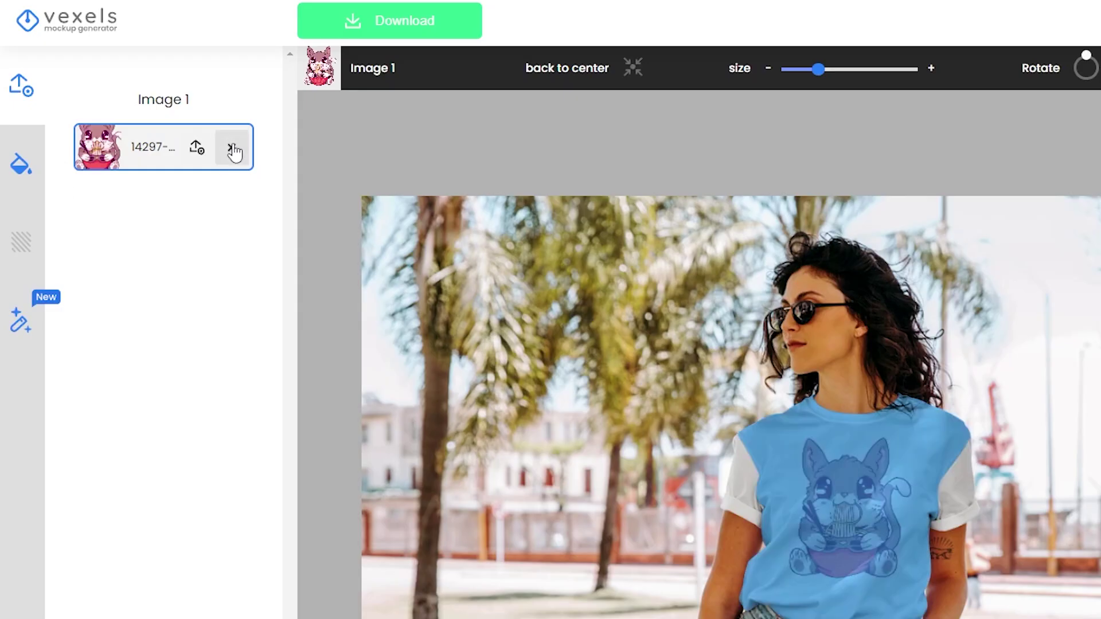
- Remove the pink animal artwork from Image 1 and upload the "Best Mom Ever" rainbow design instead
left_click(156, 103)
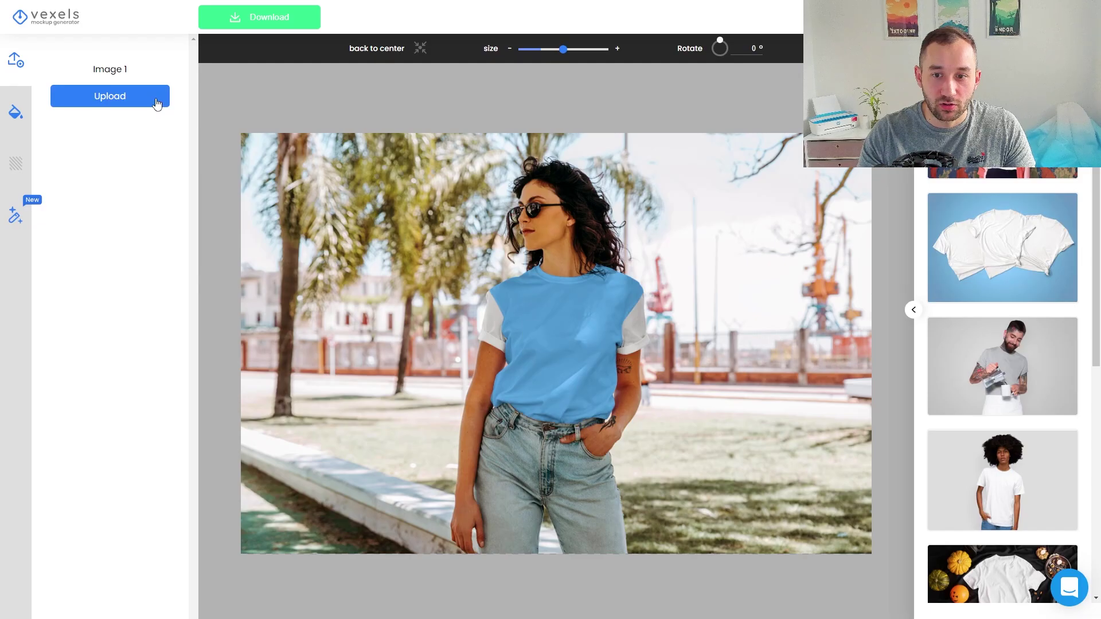
left_click(123, 98)
left_click(93, 103)
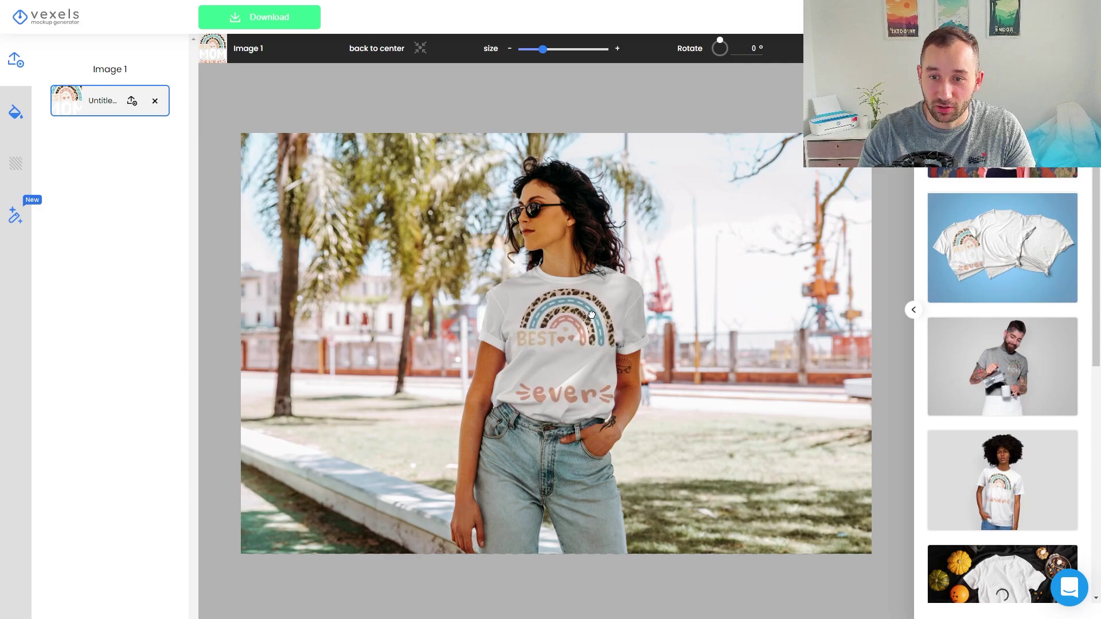
- Set the park model's shirt color to near-black #00000c and make the "Best Mom Ever" design slightly smaller
left_click(15, 125)
left_click_drag(81, 142, 73, 209)
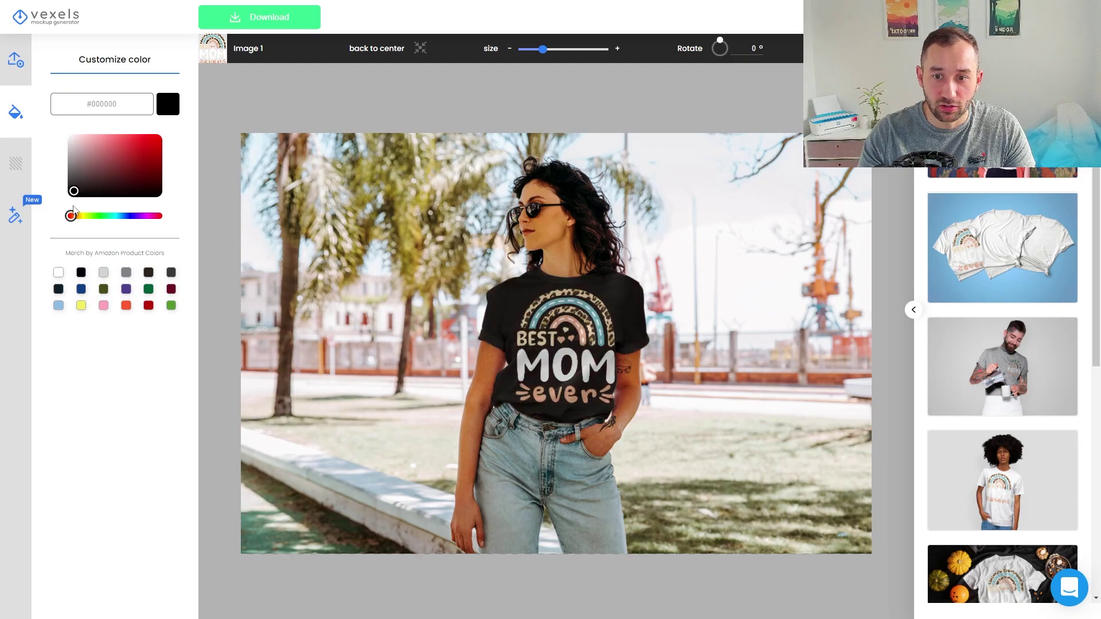
left_click(81, 288)
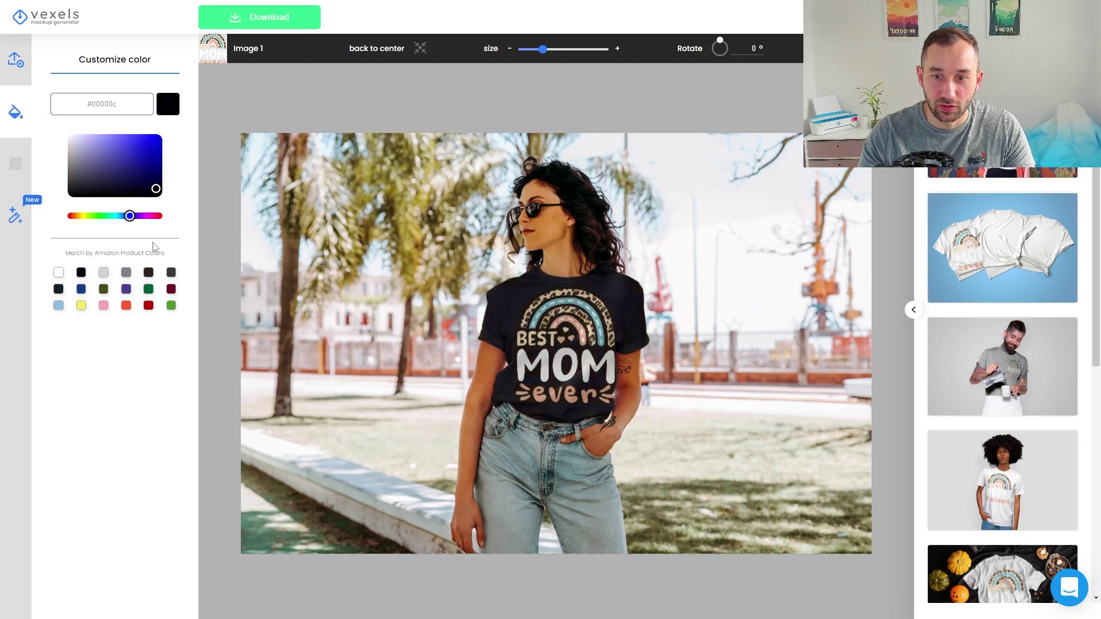
left_click_drag(545, 50, 540, 50)
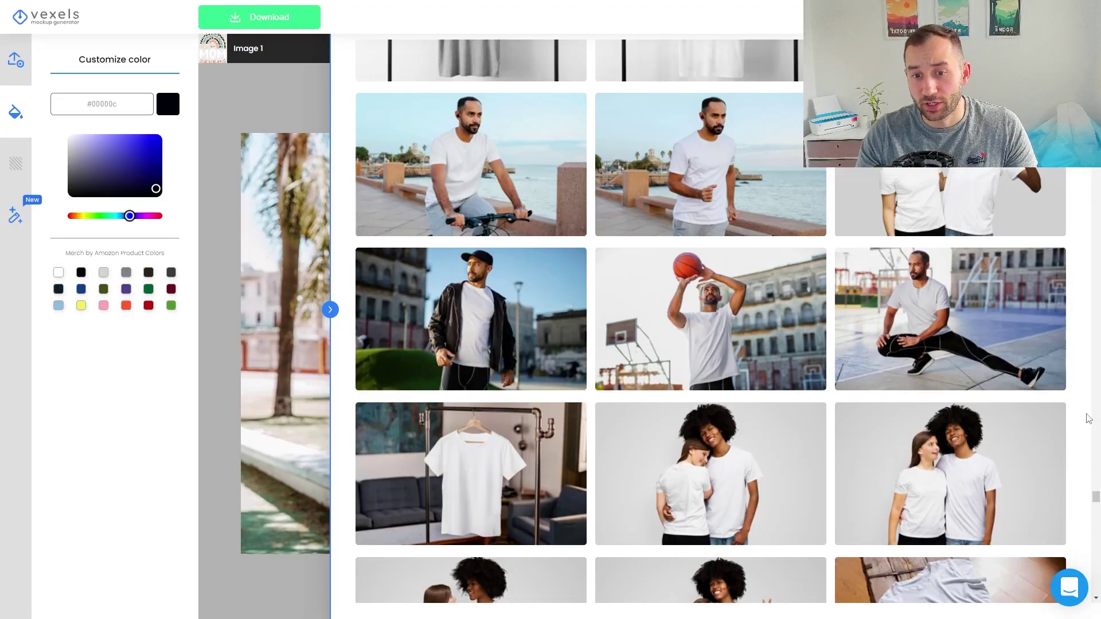
- Browse the T-shirt mockup gallery, examining the outdoor model, couple and hanging-shirt scenes
scroll(745, 344, "up", 1)
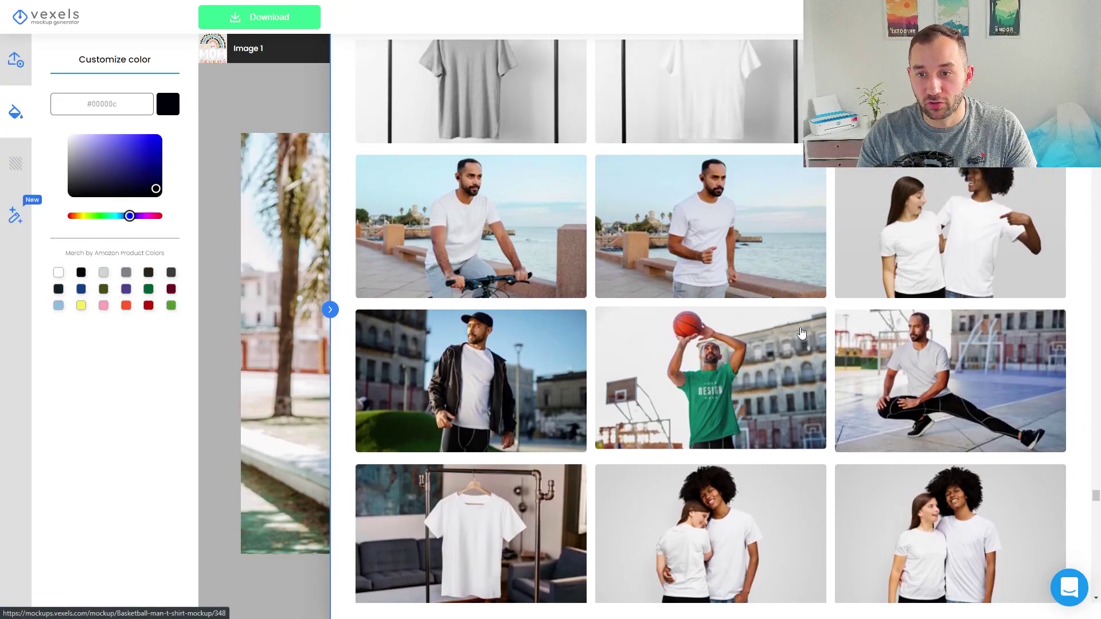
scroll(829, 338, "down", 1)
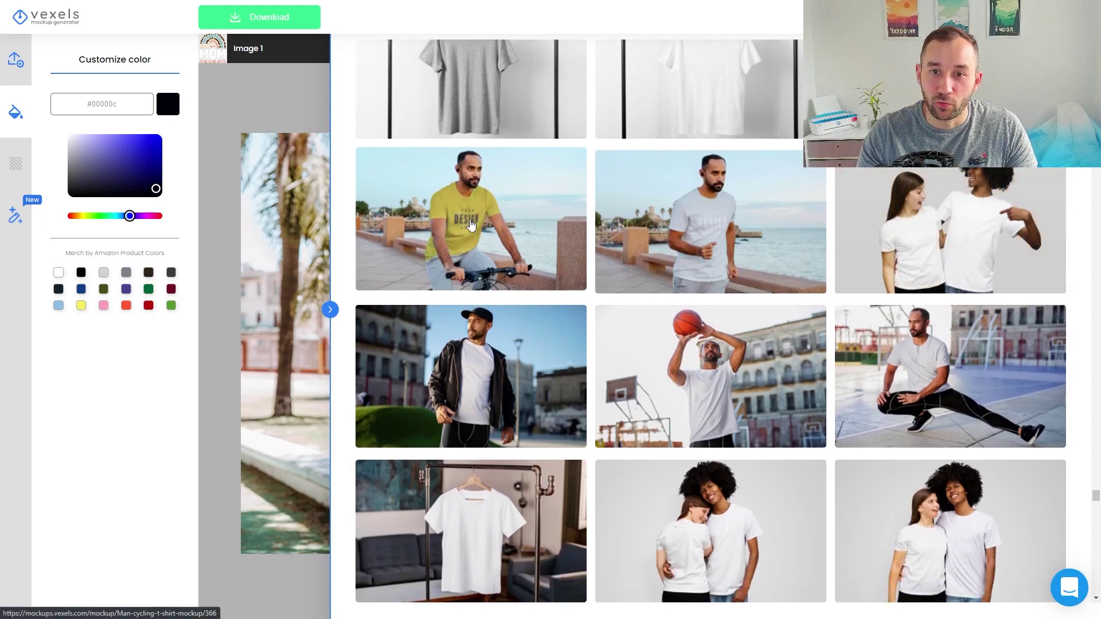
scroll(459, 246, "up", 1)
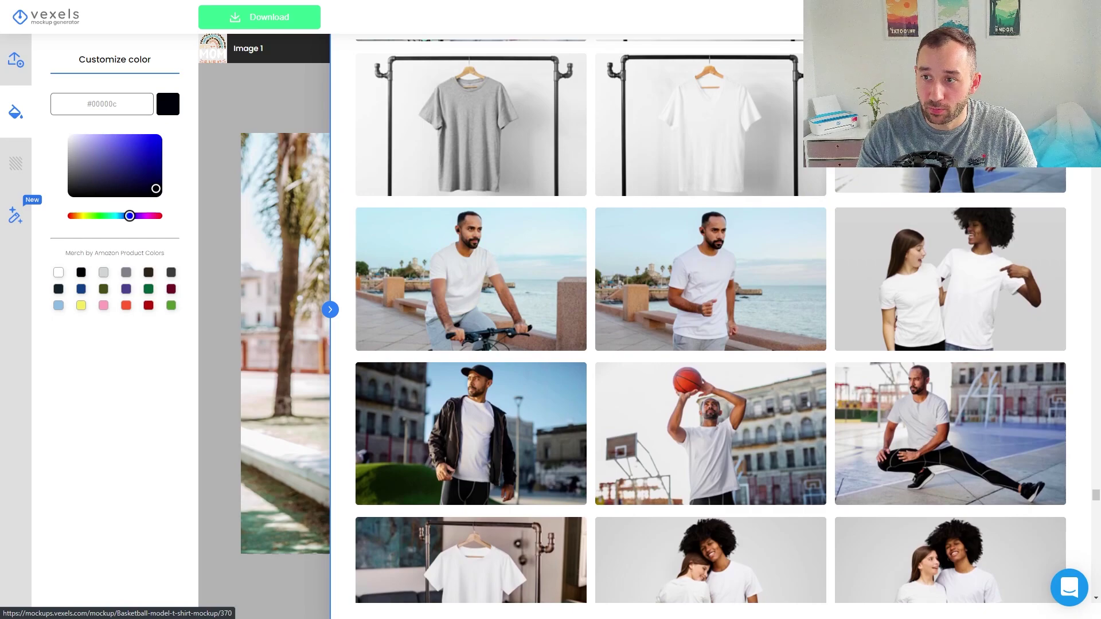
scroll(1097, 491, "down", 1)
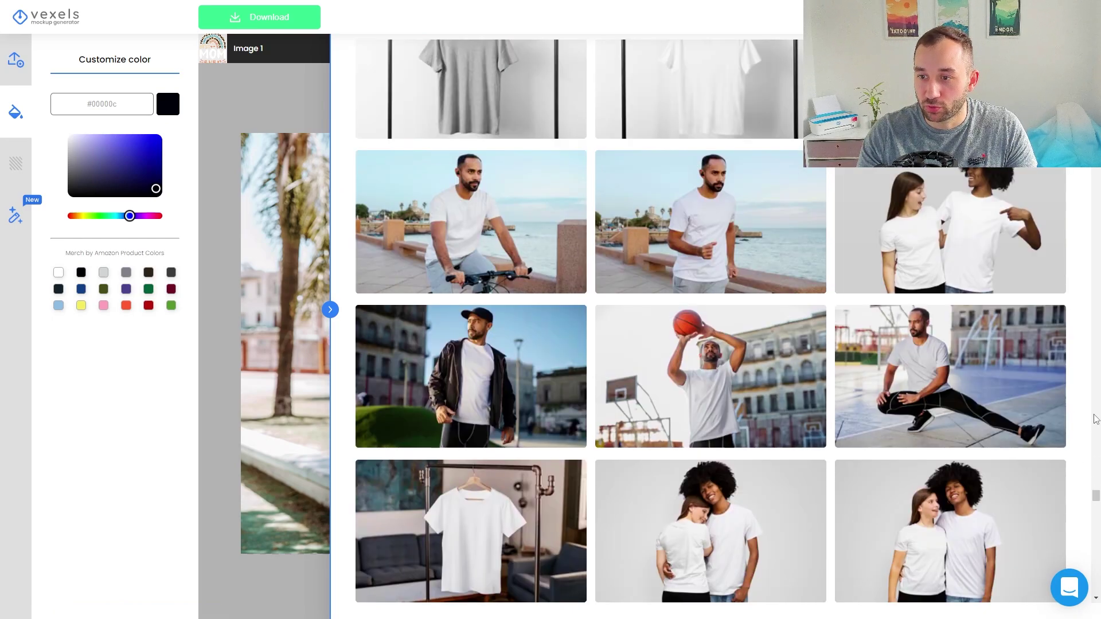
scroll(1095, 419, "down", 1)
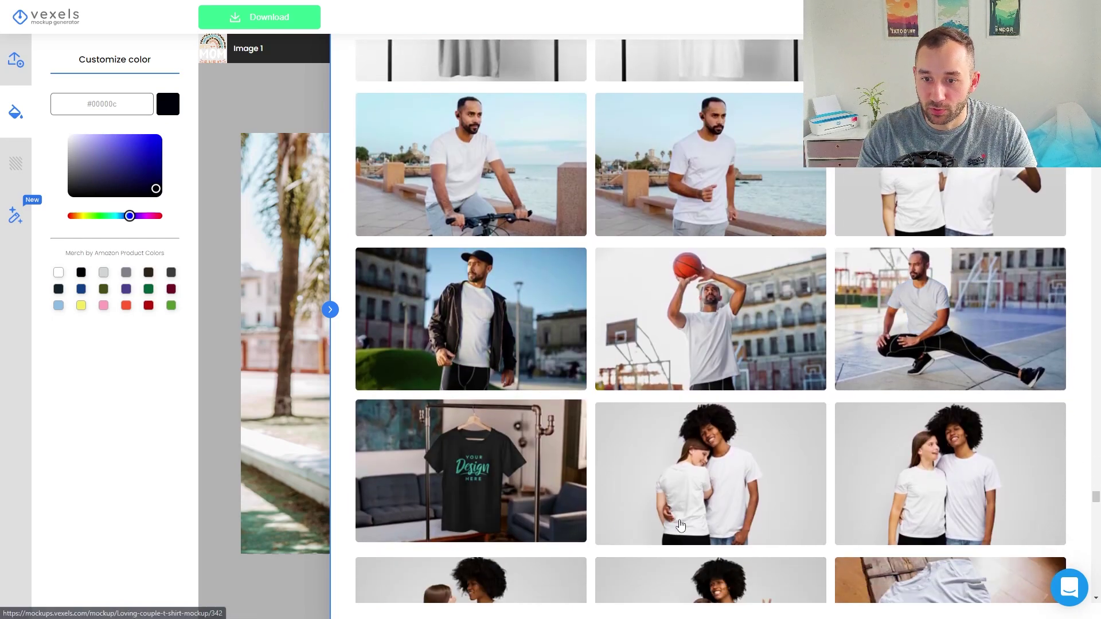
scroll(680, 525, "up", 10)
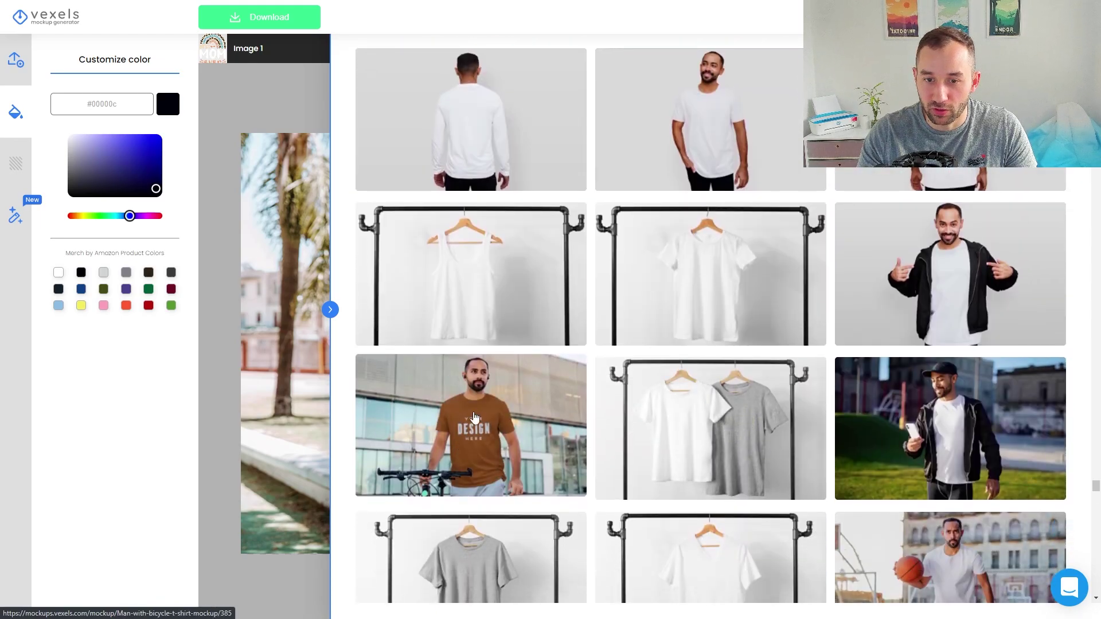
scroll(516, 458, "down", 4)
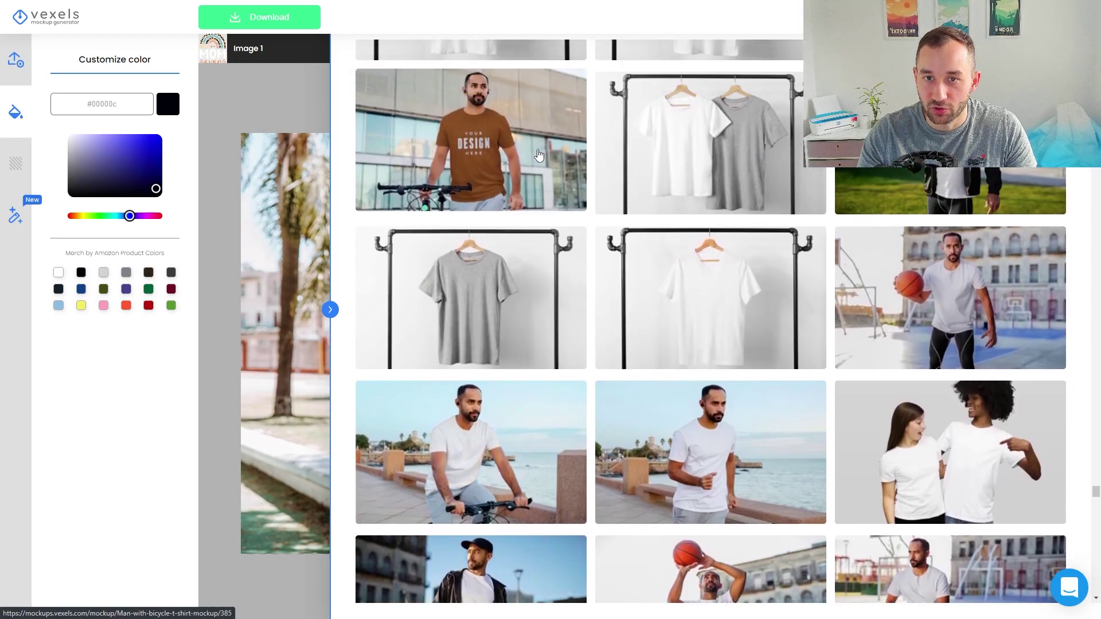
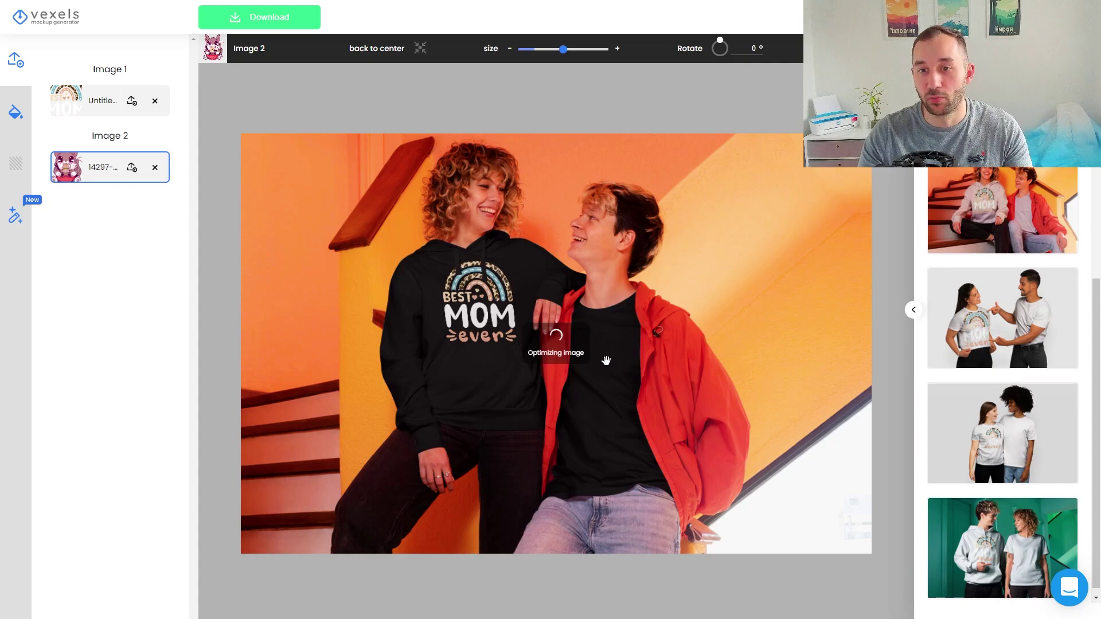
- Reduce the size of the Image 2 pink animal artwork on the man's black T-shirt in the couple mockup
mouse_move(563, 49)
left_mouse_down()
mouse_move(533, 49)
mouse_move(545, 49)
left_mouse_up()
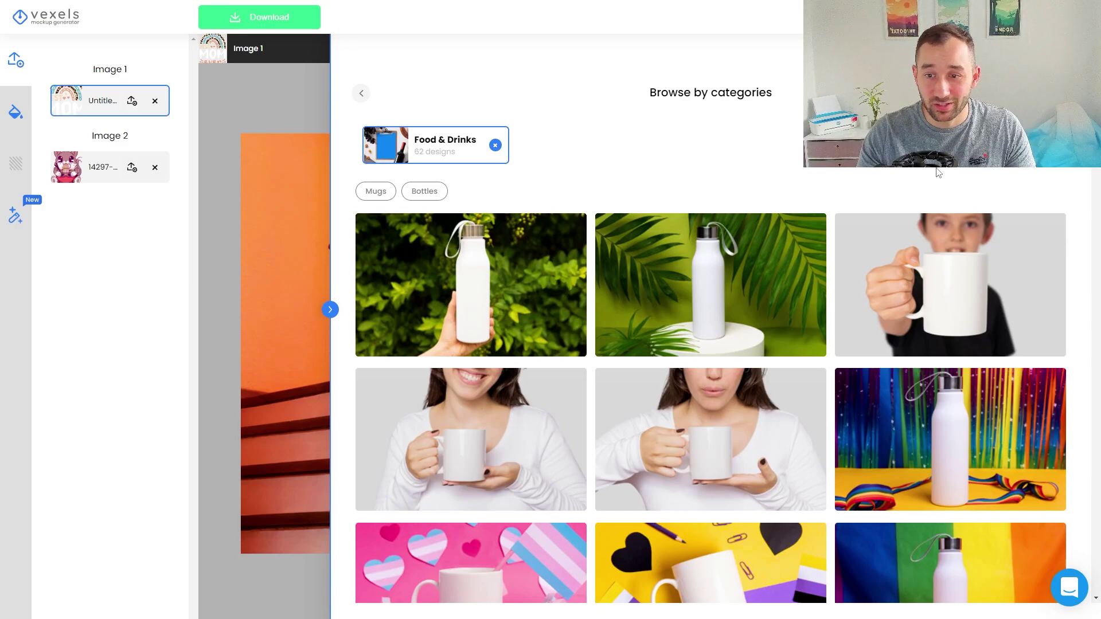
- Browse the Food & Drinks mockups, examining the bottle, single-mug and two-mug scenes
scroll(952, 258, "down", 3)
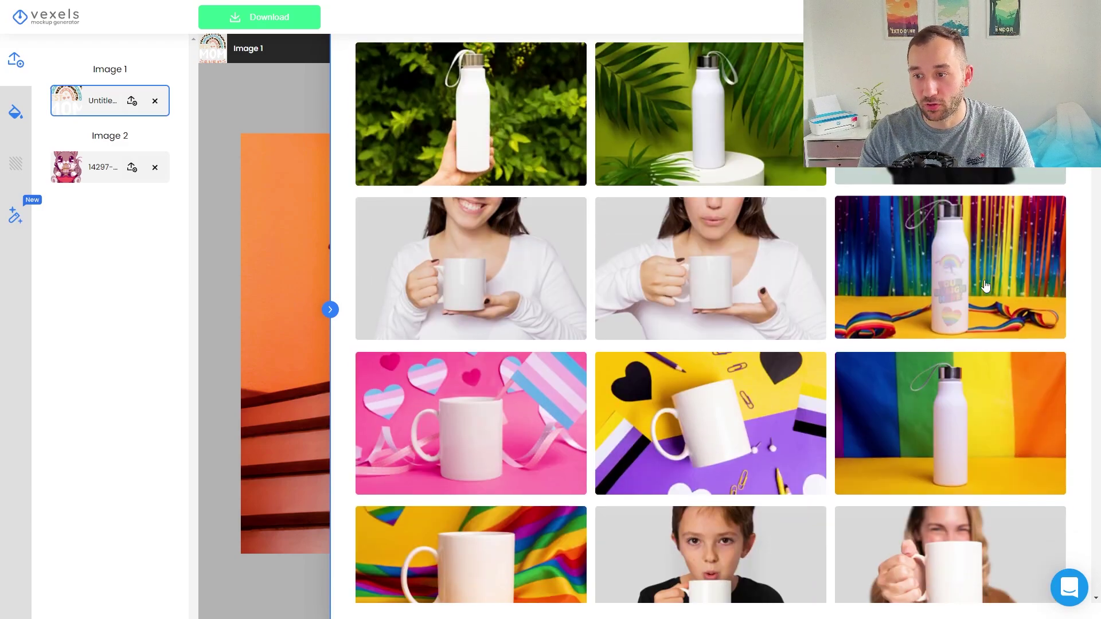
scroll(970, 342, "down", 5)
scroll(970, 342, "down", 8)
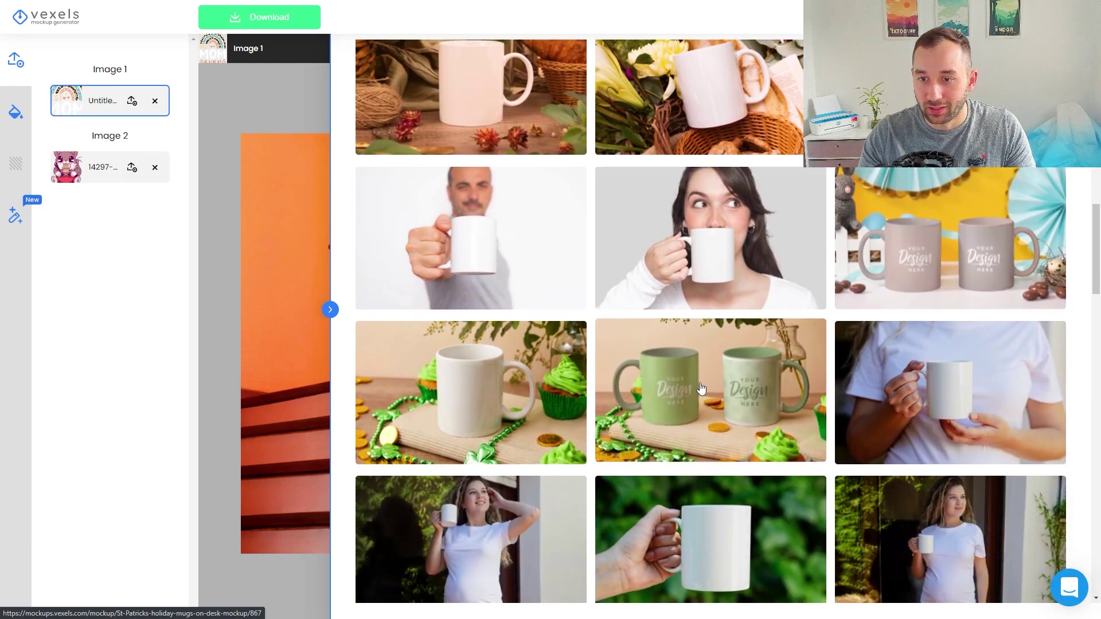
scroll(702, 400, "down", 3)
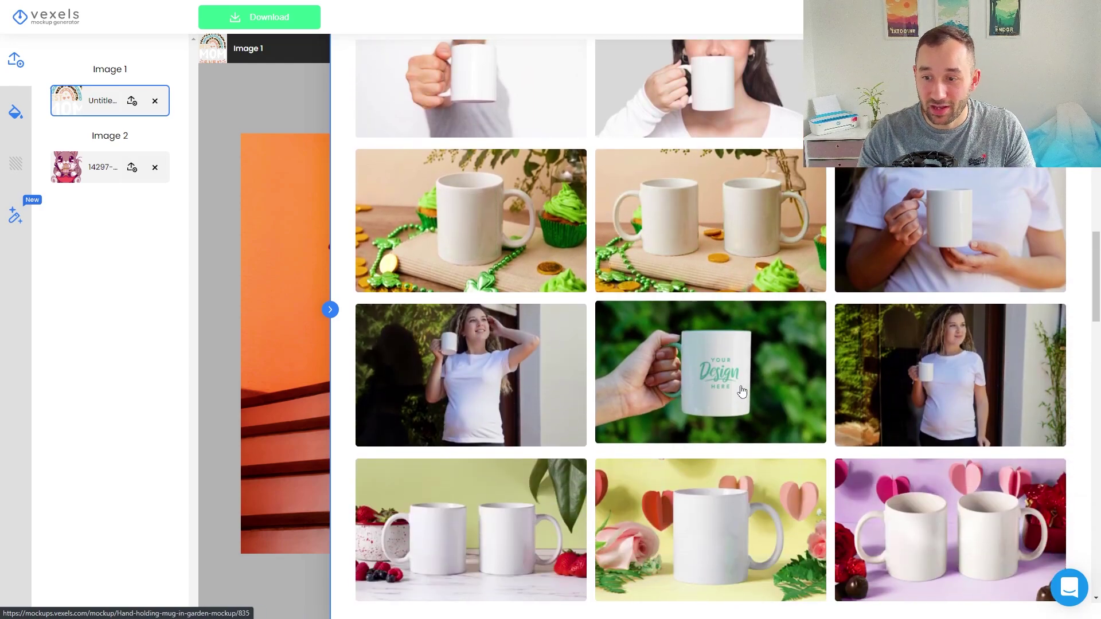
scroll(741, 391, "down", 3)
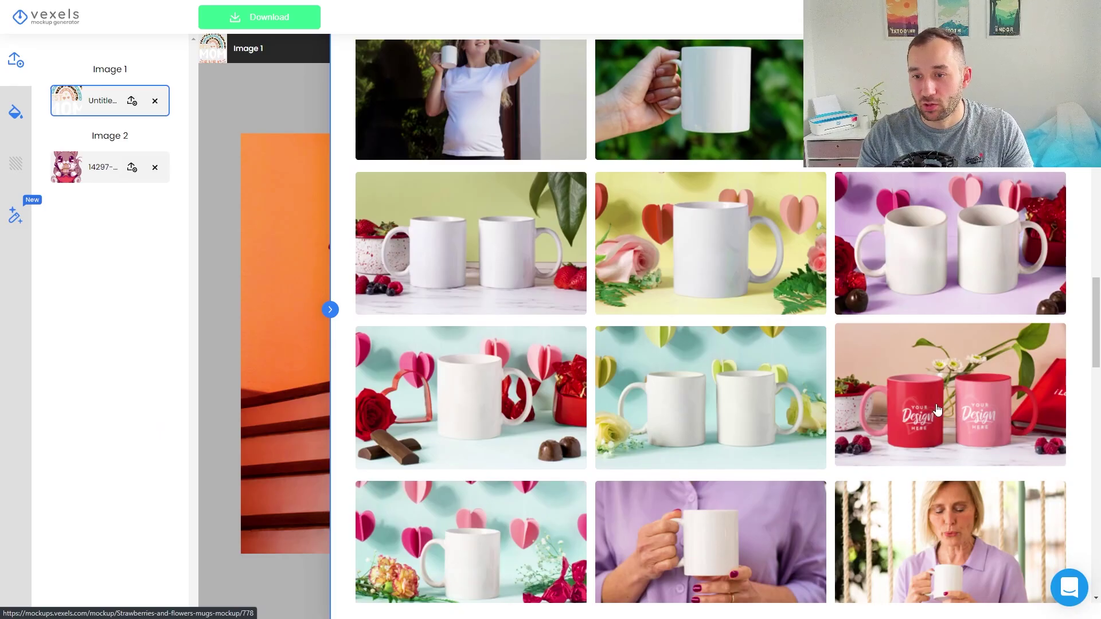
scroll(699, 488, "down", 1)
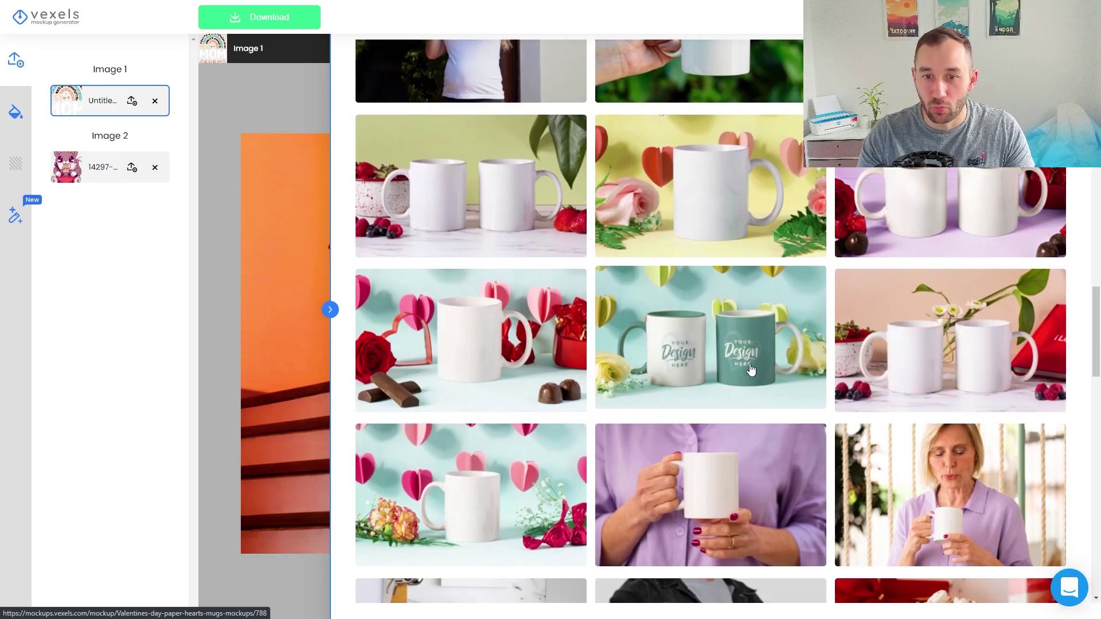
scroll(750, 369, "down", 3)
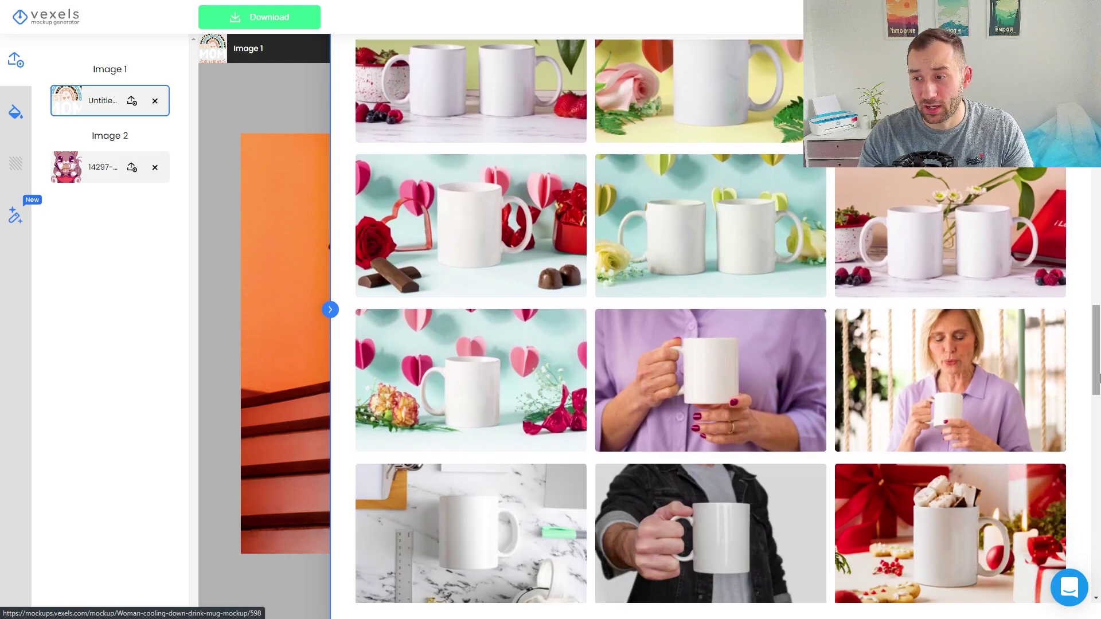
scroll(516, 286, "up", 15)
- Switch to the Signs & Billboards category and open the two-frame poster mockup with the green wall
left_click(368, 98)
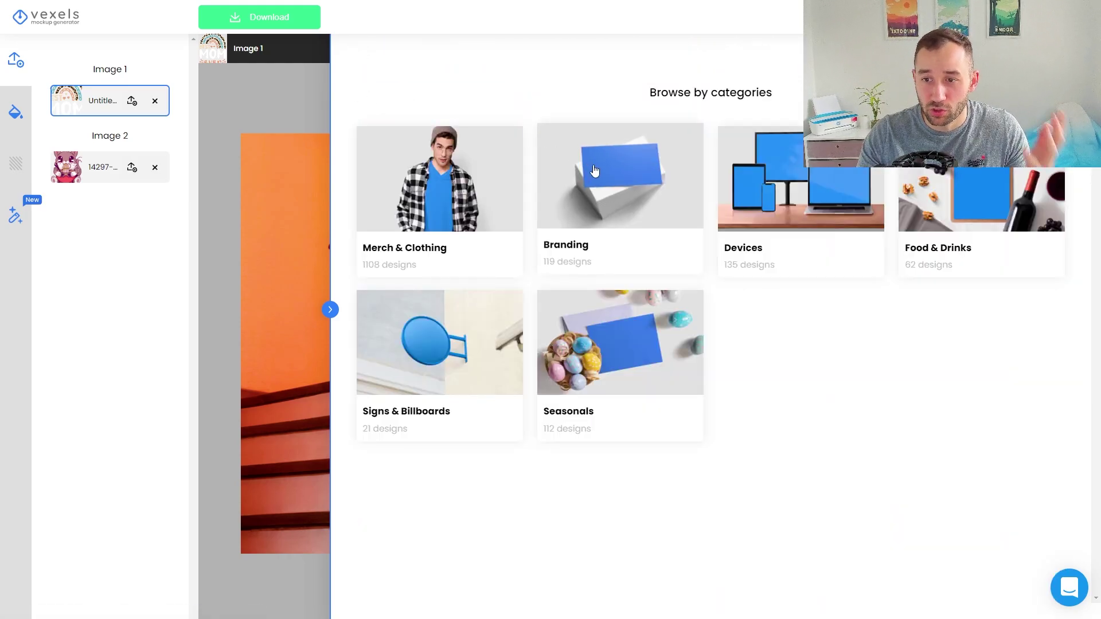
left_click(465, 354)
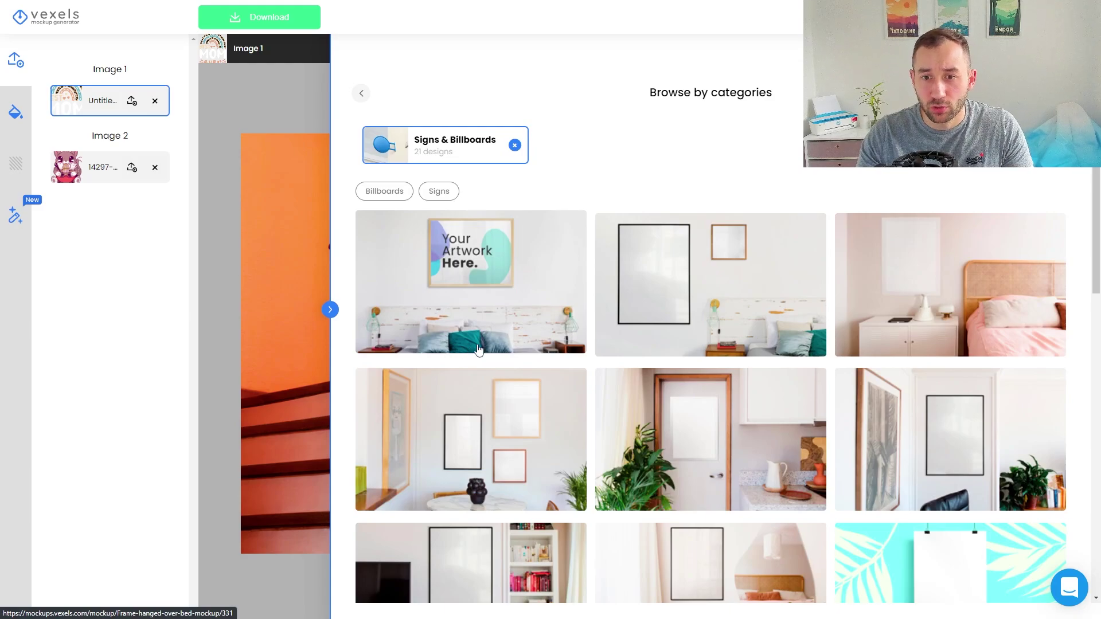
scroll(553, 386, "down", 7)
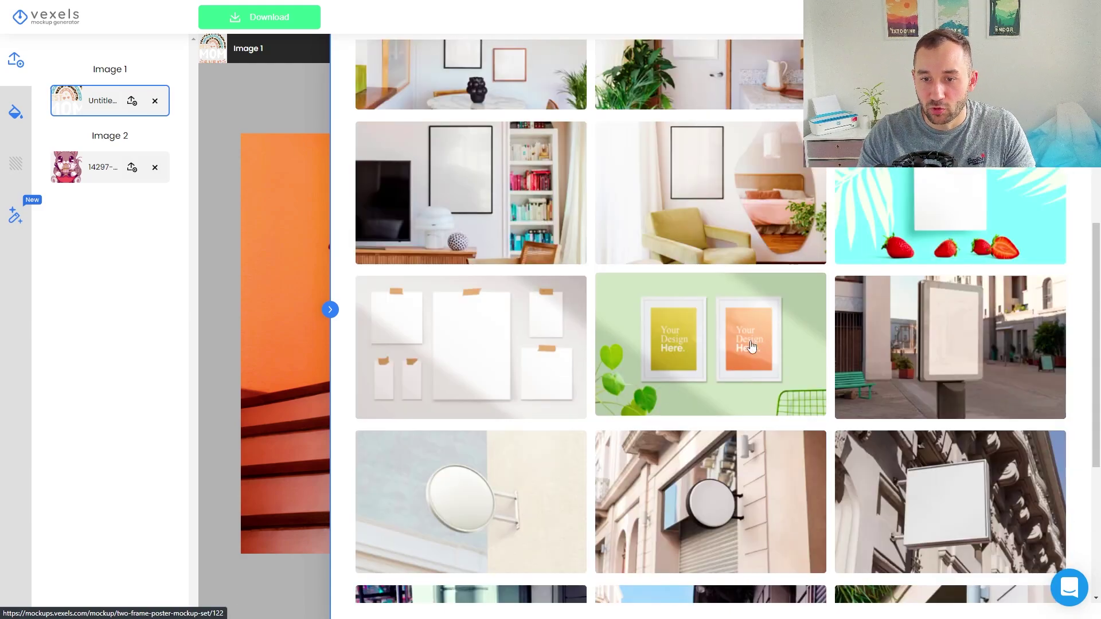
left_click(737, 355)
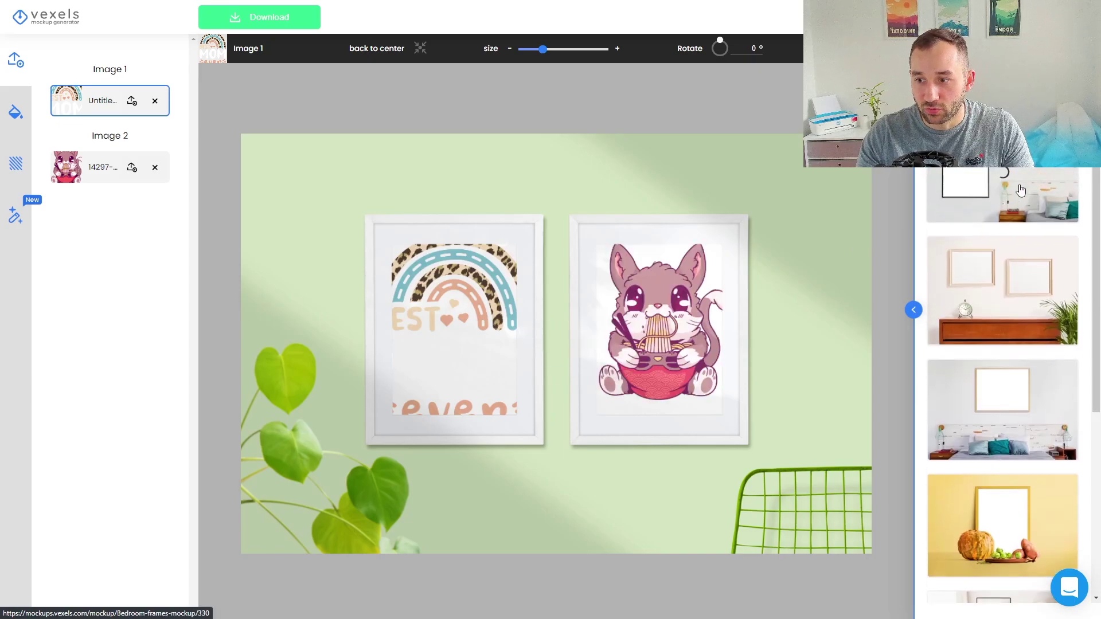
- Set the framed prints' color to black #000000 and reduce both designs so they fit inside their frames
left_click(24, 128)
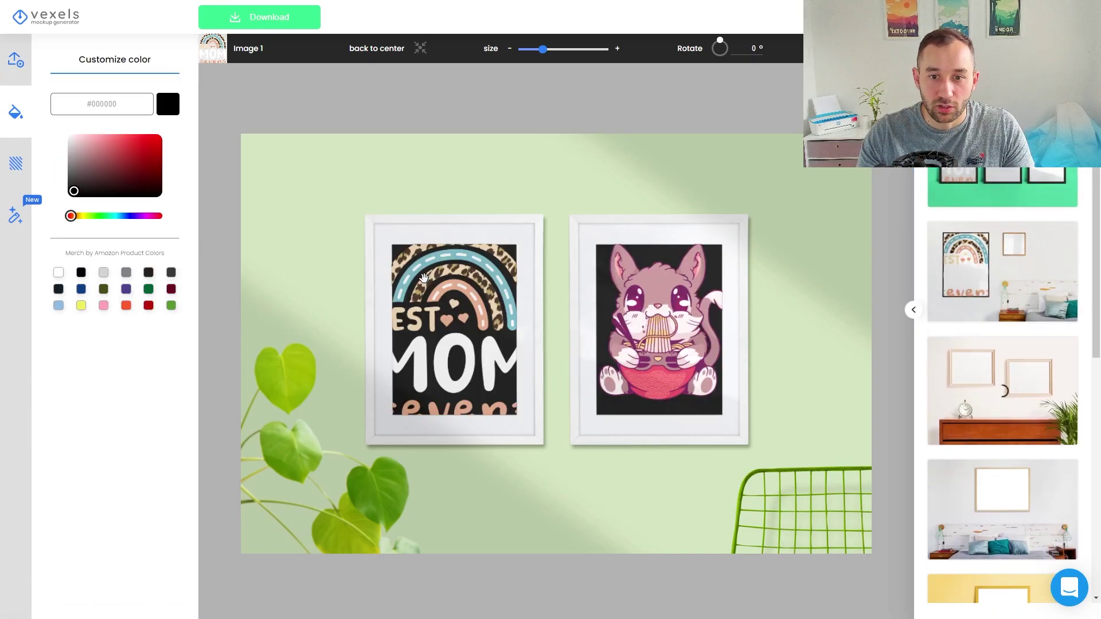
mouse_move(542, 49)
left_mouse_down()
mouse_move(526, 51)
mouse_move(541, 58)
left_mouse_up()
left_click(641, 297)
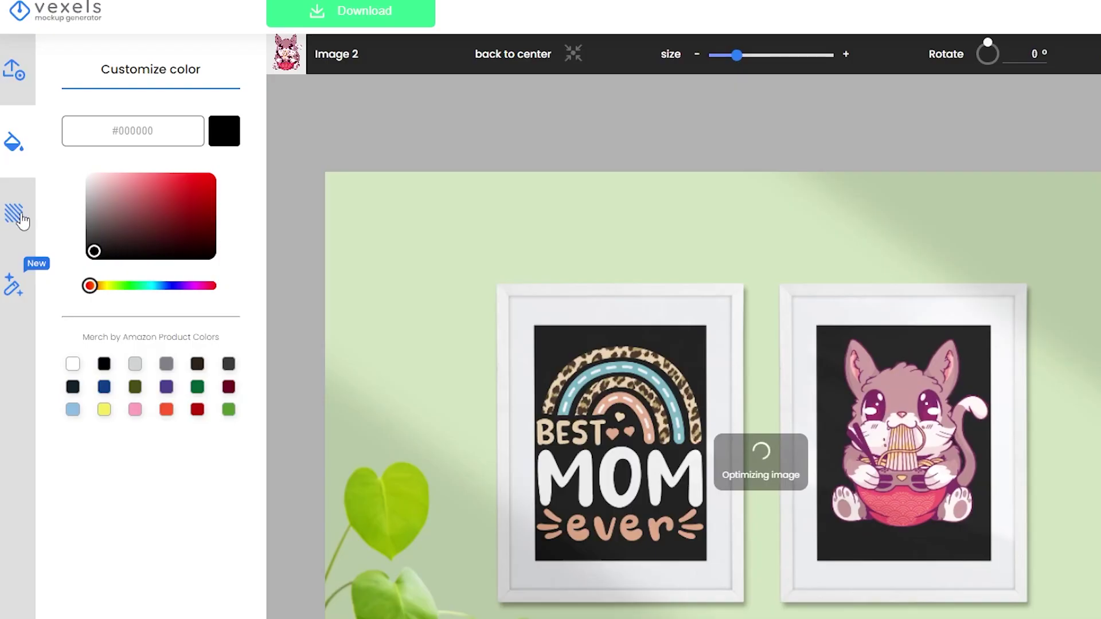
- Try the purple and grey wall backgrounds on the two-frame mockup, and settle on light blue
left_click(19, 165)
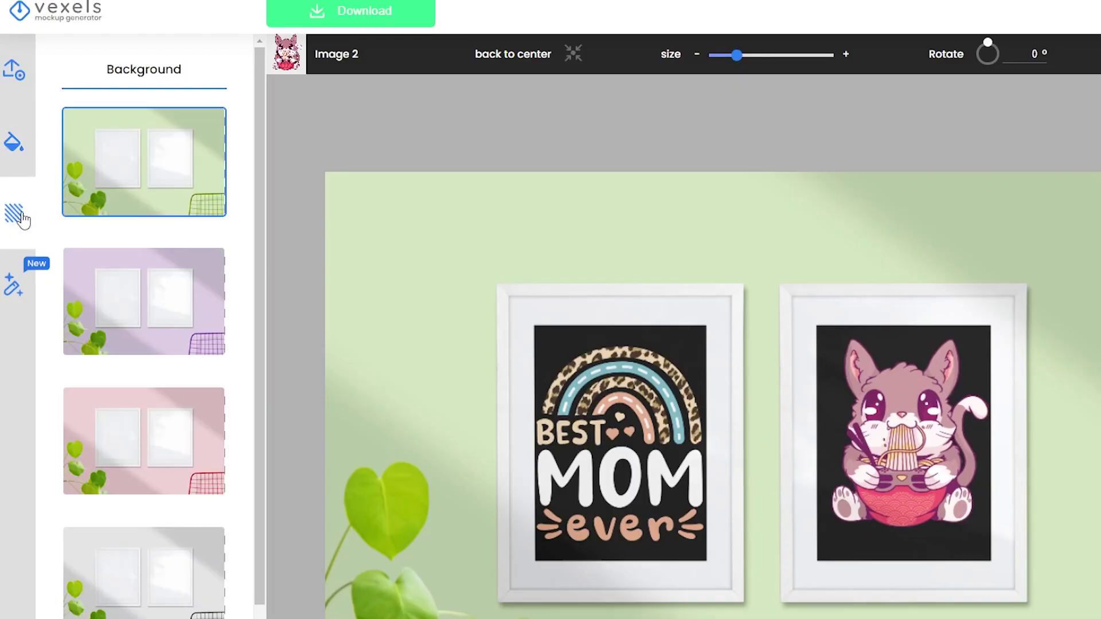
left_click(189, 346)
scroll(172, 367, "down", 4)
left_click(114, 228)
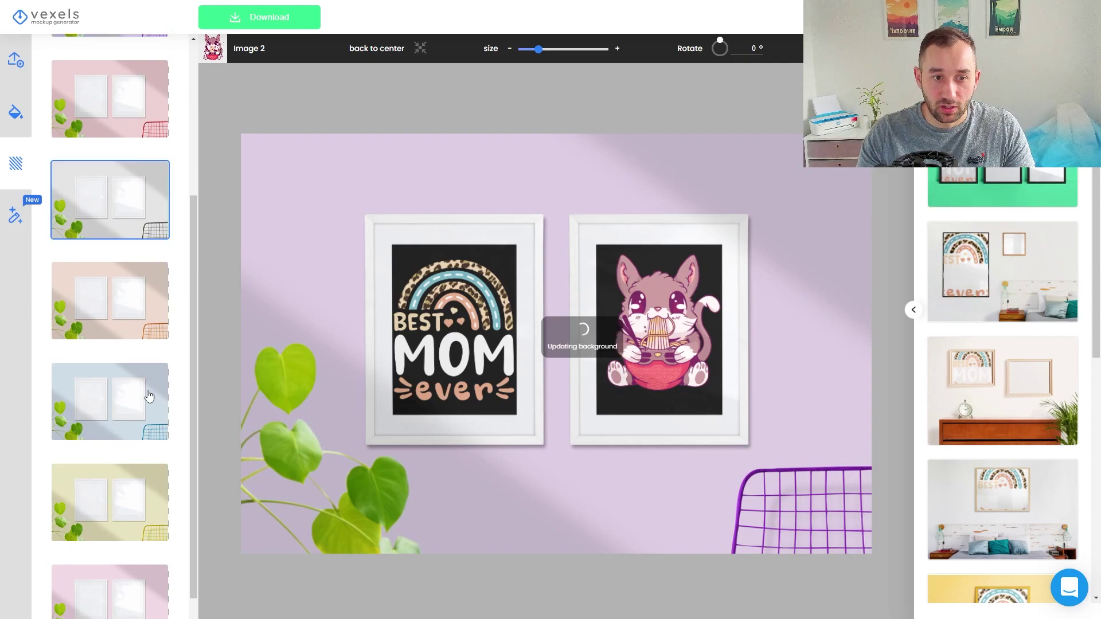
left_click(129, 438)
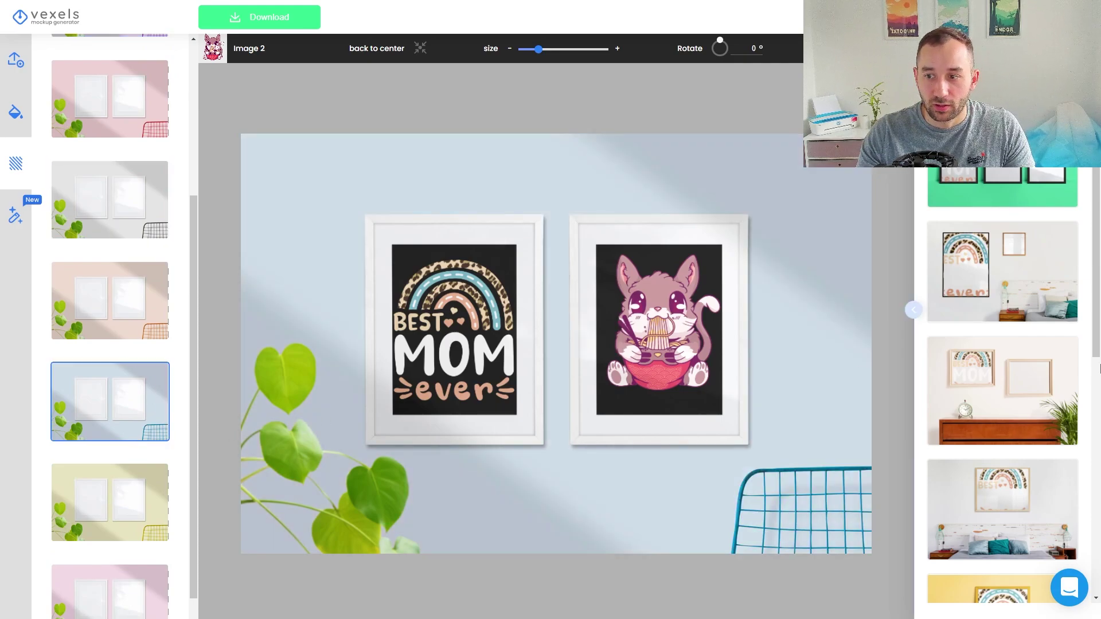
- Open the hanging poster mockup with fruit and palm leaves from the Signs & Billboards gallery
left_click(914, 310)
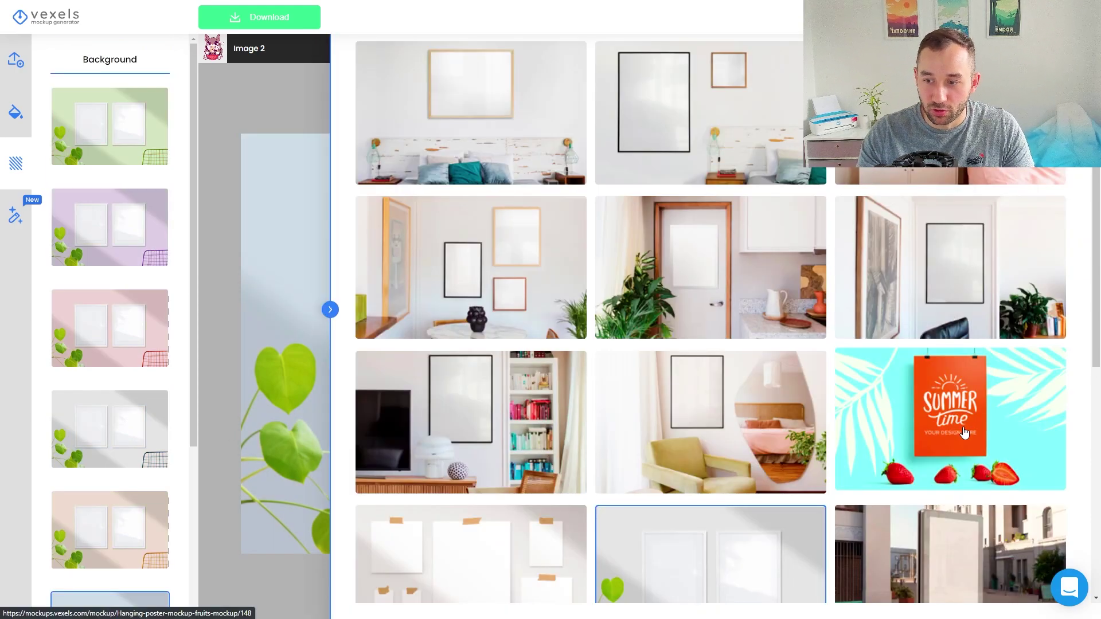
left_click(963, 431)
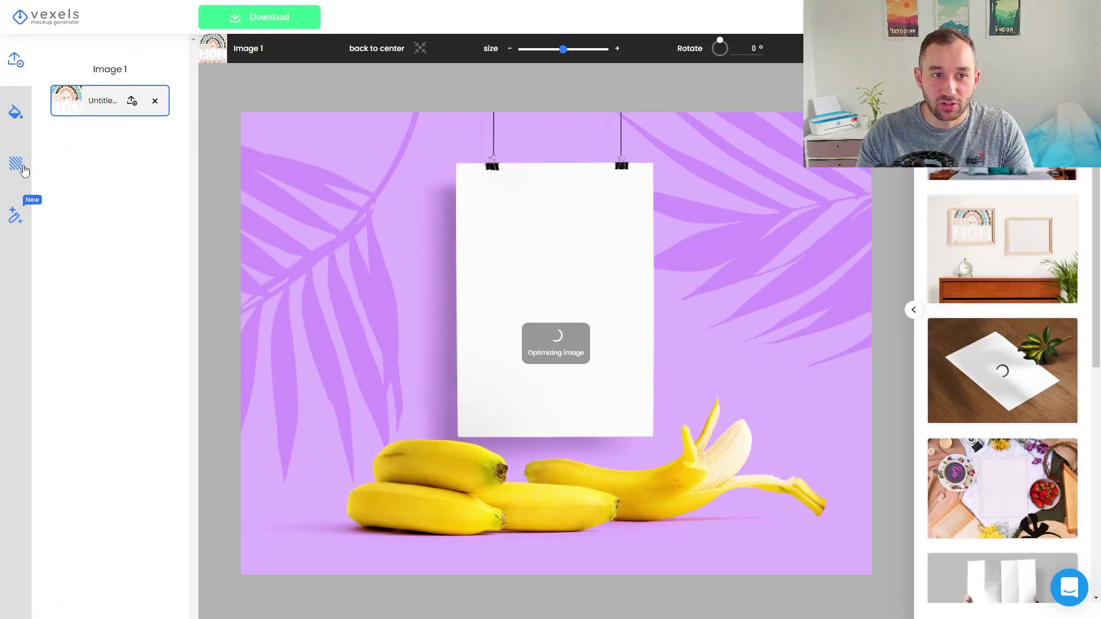
- Try the strawberry and green apple backgrounds on the hanging poster, and return to the purple banana one
left_click(23, 169)
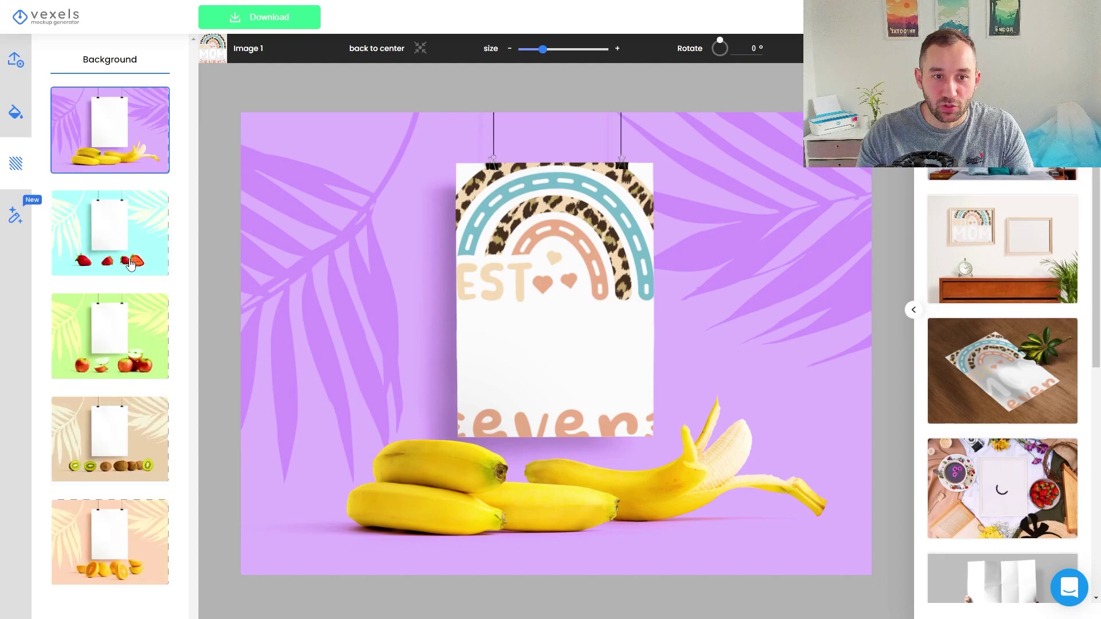
left_click(130, 260)
left_click(143, 355)
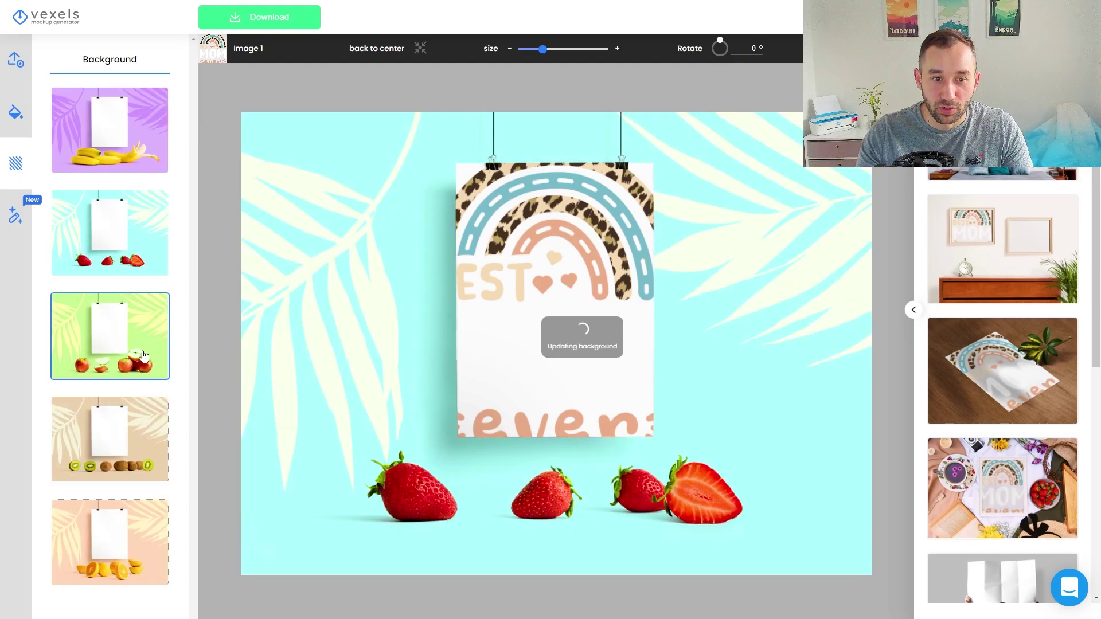
left_click(130, 138)
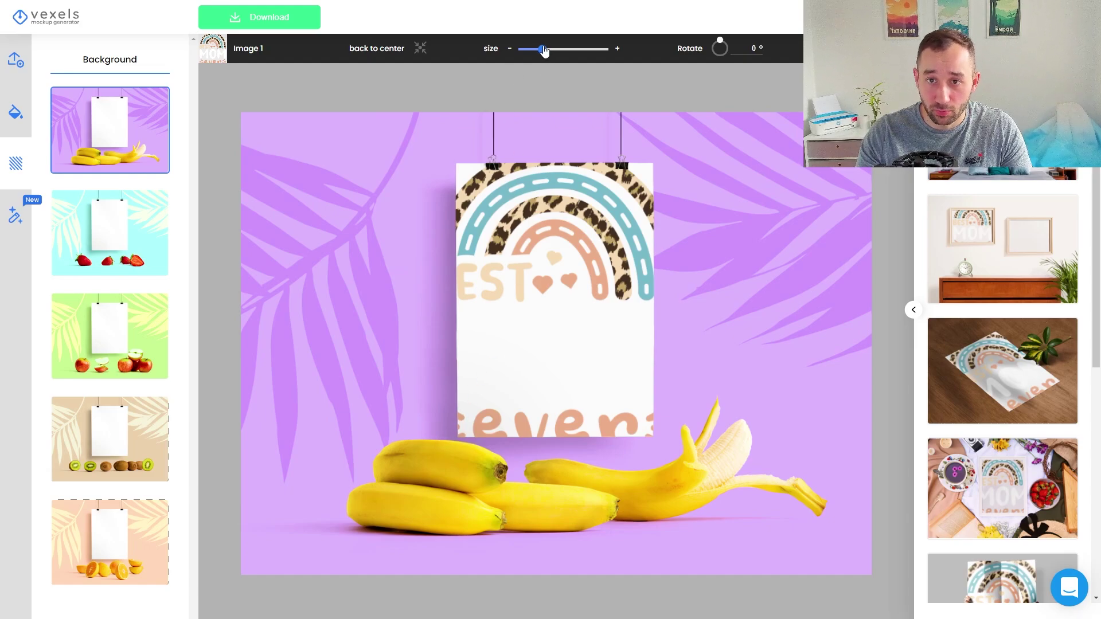
- Shrink the "Best Mom Ever" design to fit the hanging poster and set the poster color to black #000000
left_click_drag(544, 50, 533, 50)
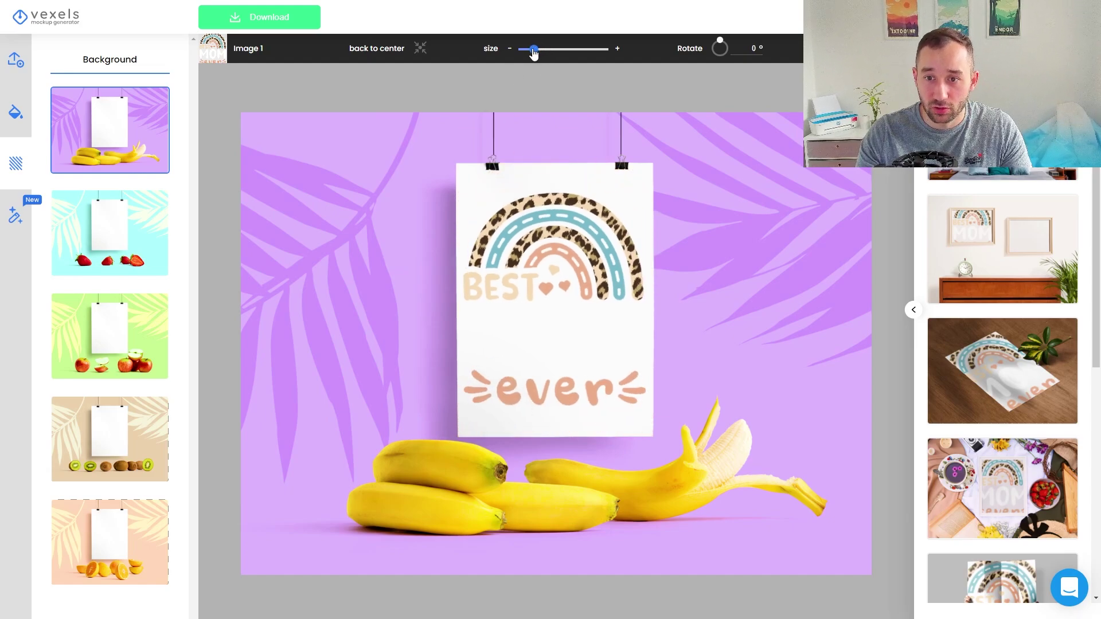
left_click(12, 118)
left_click(81, 271)
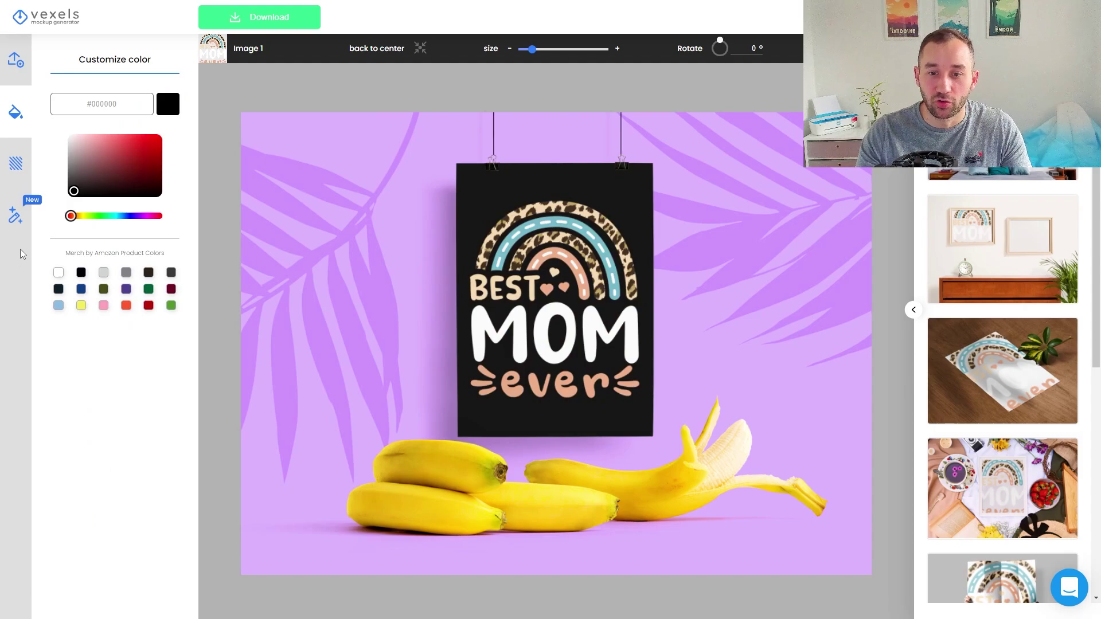